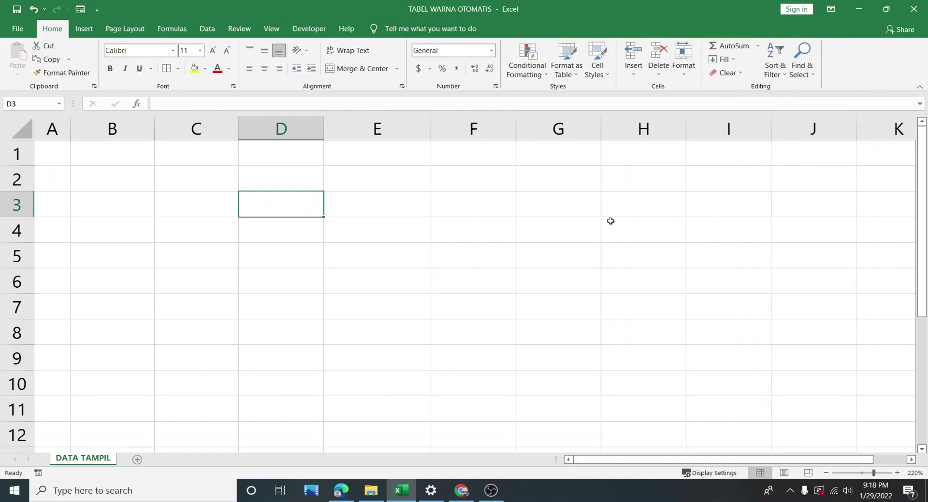
- Enter the headings NO and NPM in cells A3 and B3
{"action": "left_click", "coordinate": [489, 221]}
{"action": "left_click", "coordinate": [402, 194]}
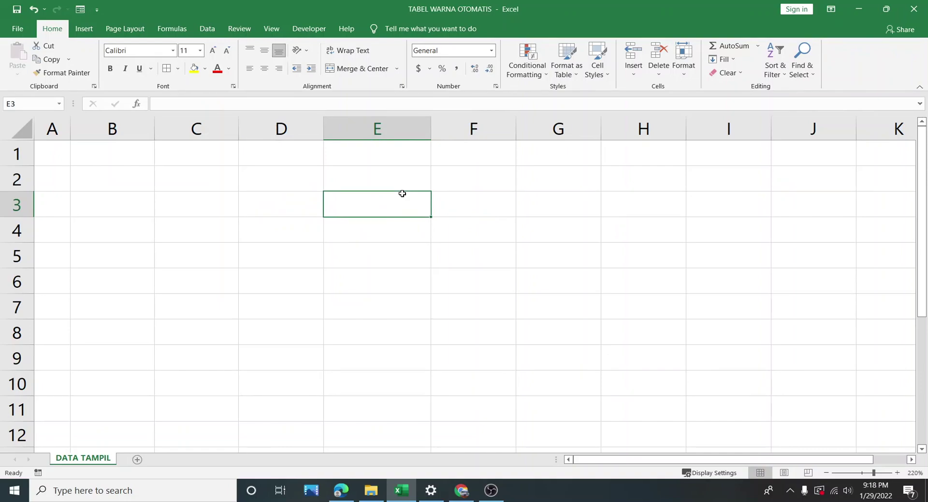
{"action": "left_click", "coordinate": [385, 178]}
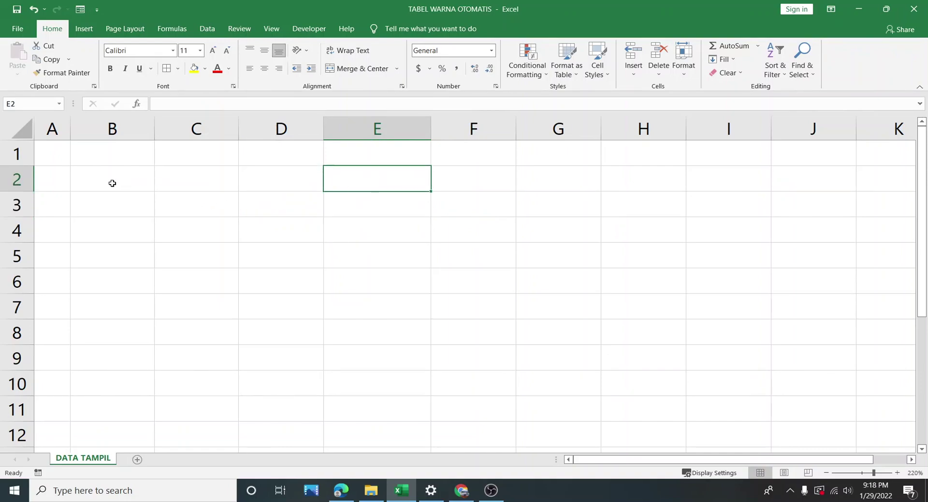
{"action": "left_click", "coordinate": [65, 182]}
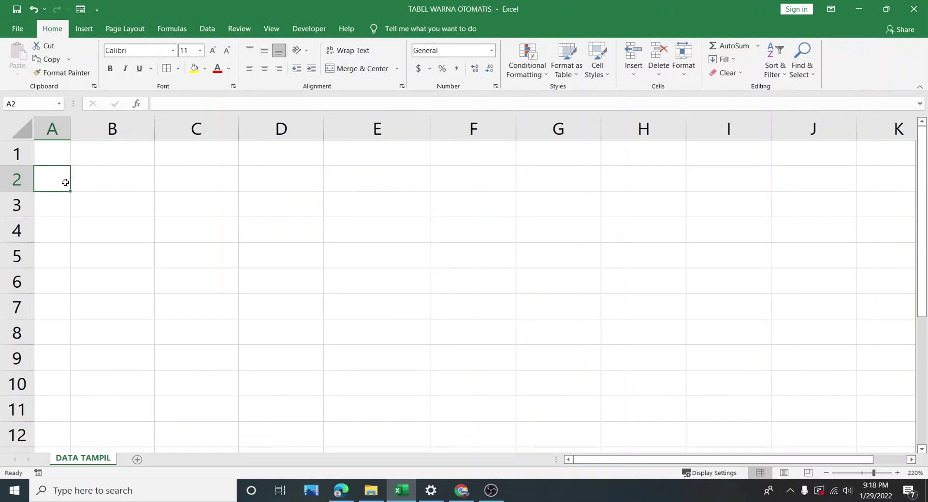
{"action": "left_click", "coordinate": [61, 207]}
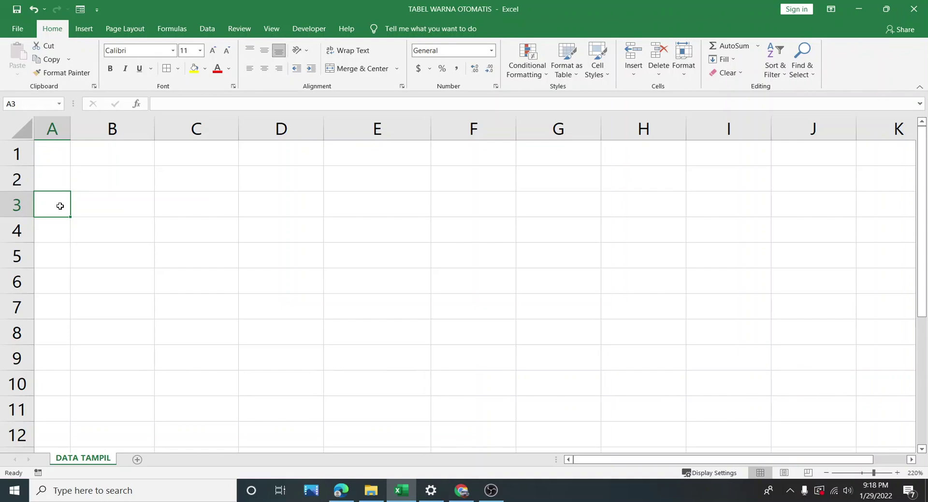
{"action": "type", "text": "NO"}
{"action": "left_click", "coordinate": [112, 195]}
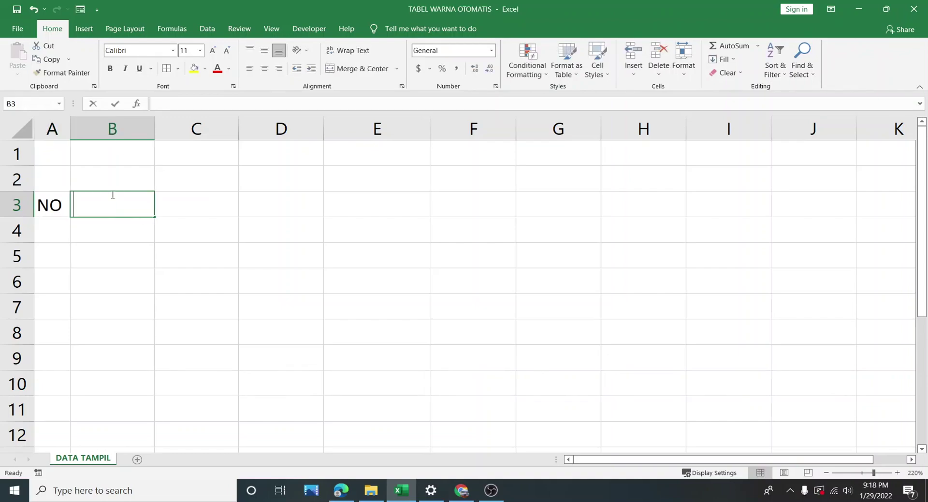
{"action": "type", "text": "NPM"}
{"action": "key", "text": "Tab"}
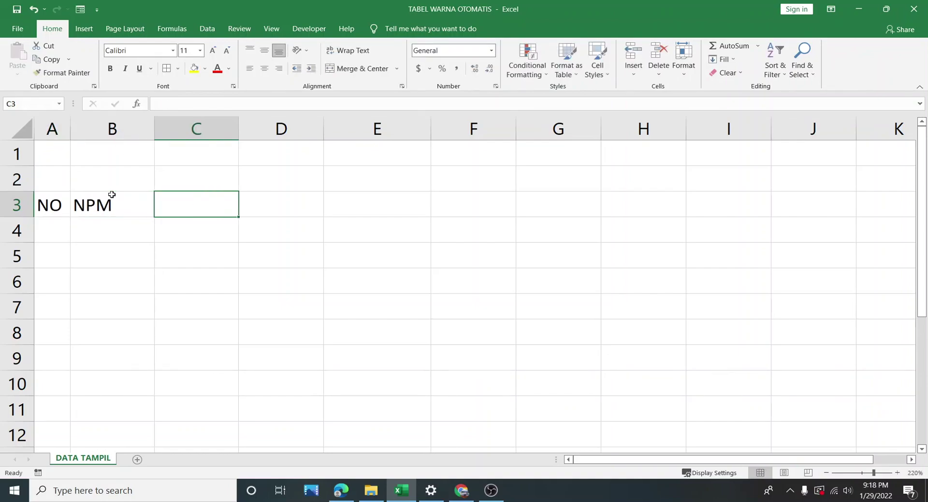
- Enter the headings NAMA, JURUSAN and NILAI AKHIR in C3 through E3
{"action": "type", "text": "NAMA"}
{"action": "key", "text": "Tab"}
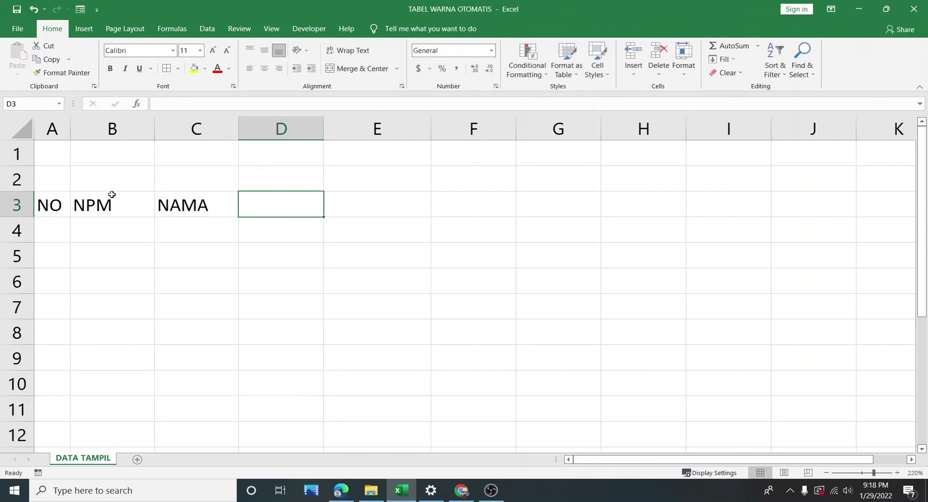
{"action": "type", "text": "JURU"}
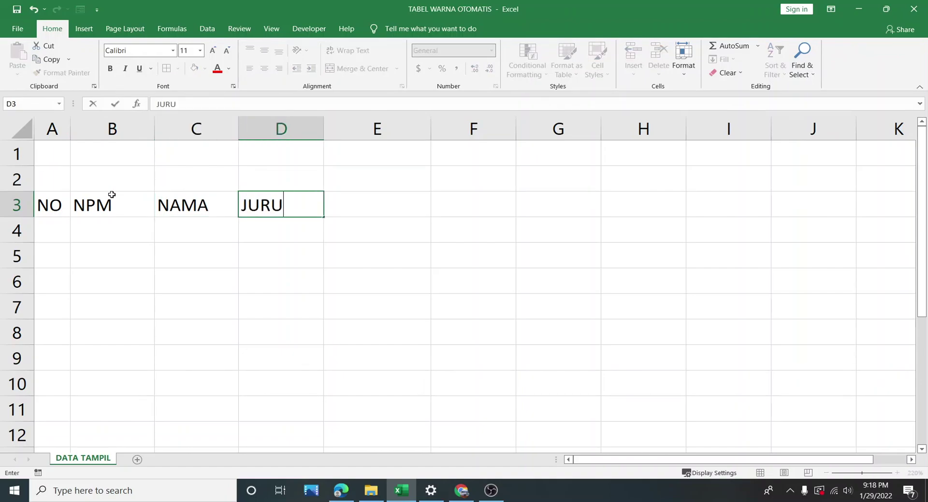
{"action": "type", "text": "SAN"}
{"action": "key", "text": "Tab"}
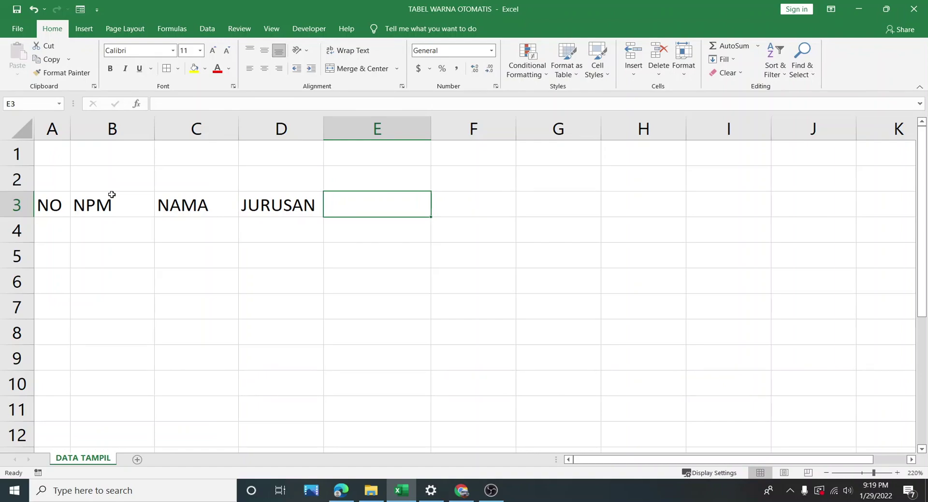
{"action": "type", "text": "NILAI A"}
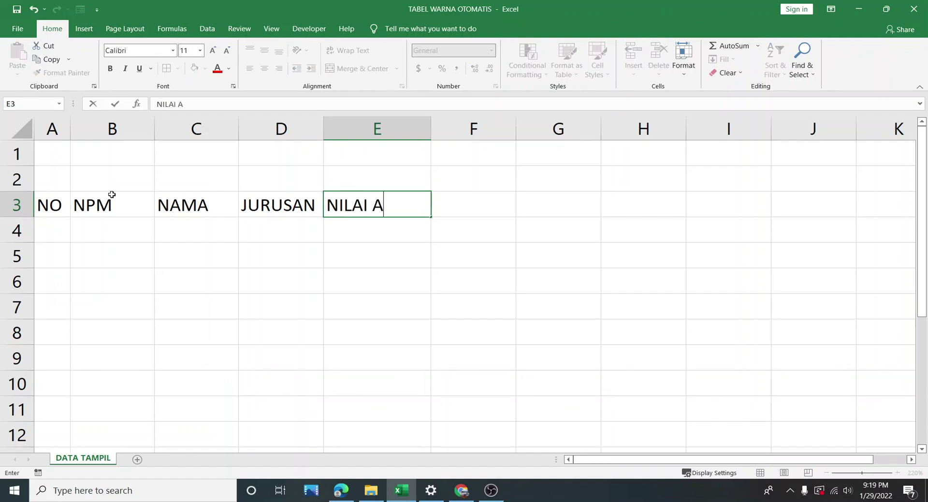
{"action": "type", "text": "KHIR"}
- Center the five row 3 headings, NO through NILAI AKHIR
{"action": "left_click", "coordinate": [326, 273]}
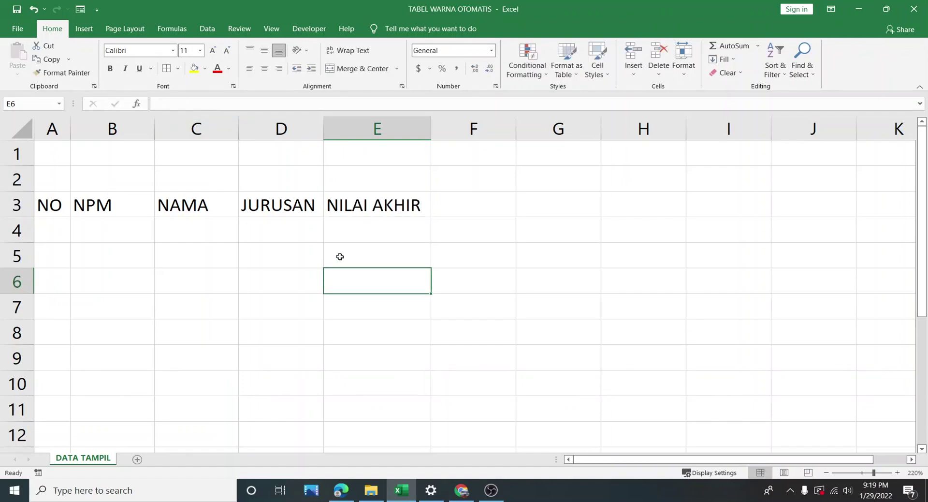
{"action": "left_click_drag", "start_coordinate": [48, 206], "coordinate": [377, 206]}
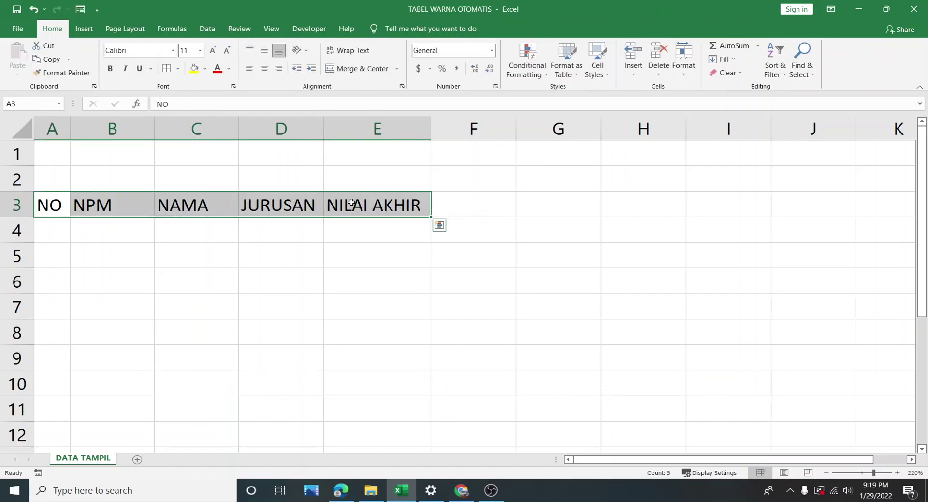
{"action": "left_click", "coordinate": [264, 68]}
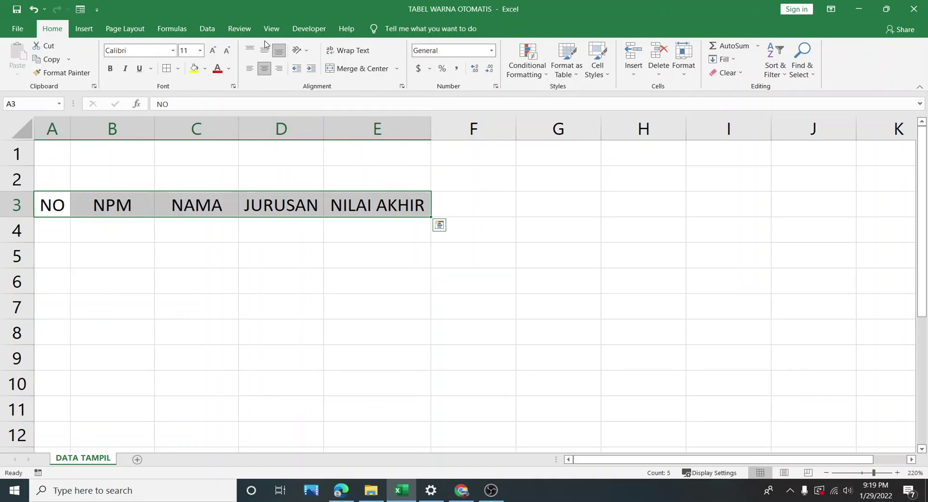
{"action": "left_click", "coordinate": [246, 233]}
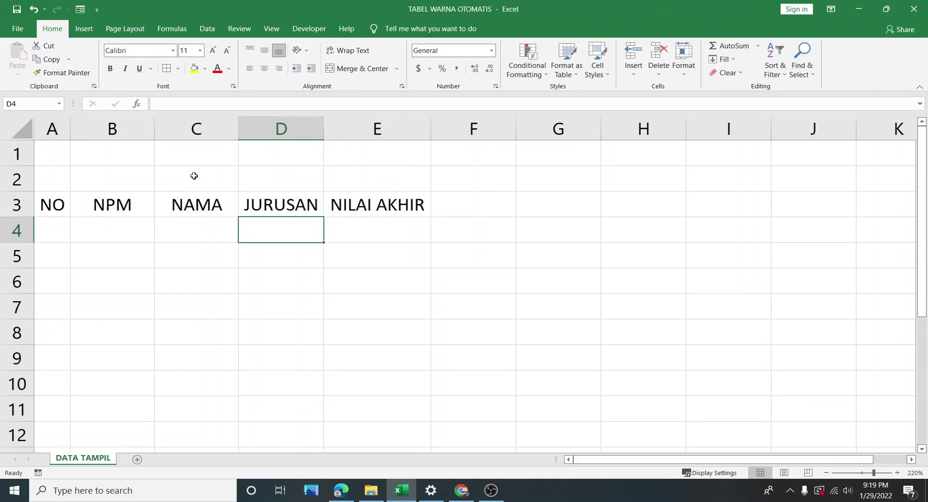
{"action": "left_click", "coordinate": [192, 168]}
- Merge and center A1:E1 and enter the title DATA MAHASISWA
{"action": "left_click_drag", "start_coordinate": [50, 151], "coordinate": [401, 150]}
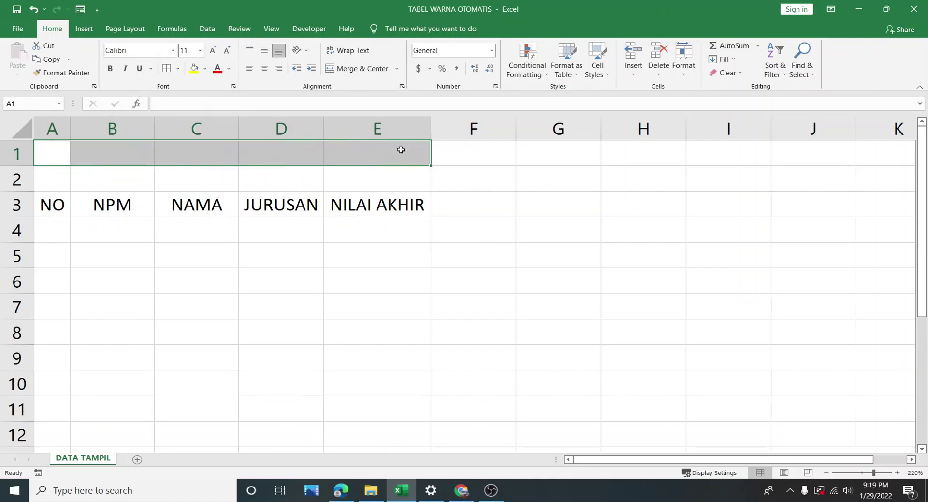
{"action": "left_click", "coordinate": [332, 68]}
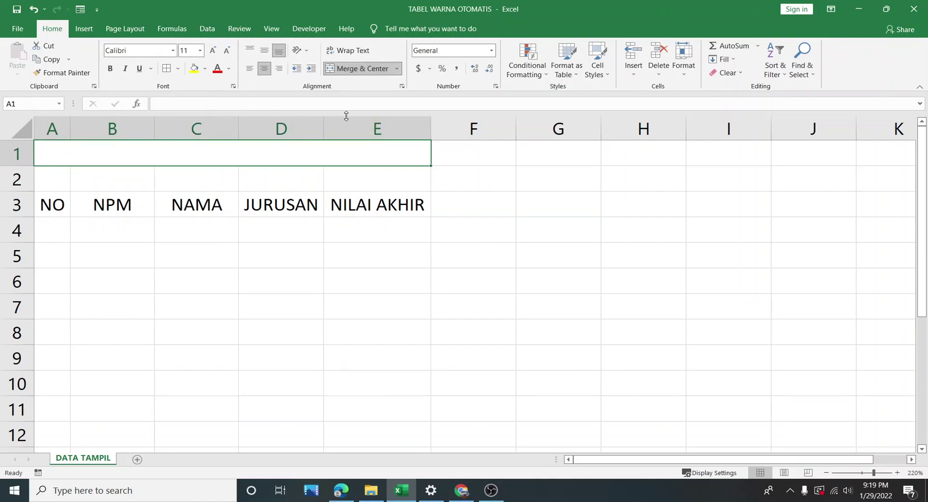
{"action": "type", "text": "DATA MAHAS"}
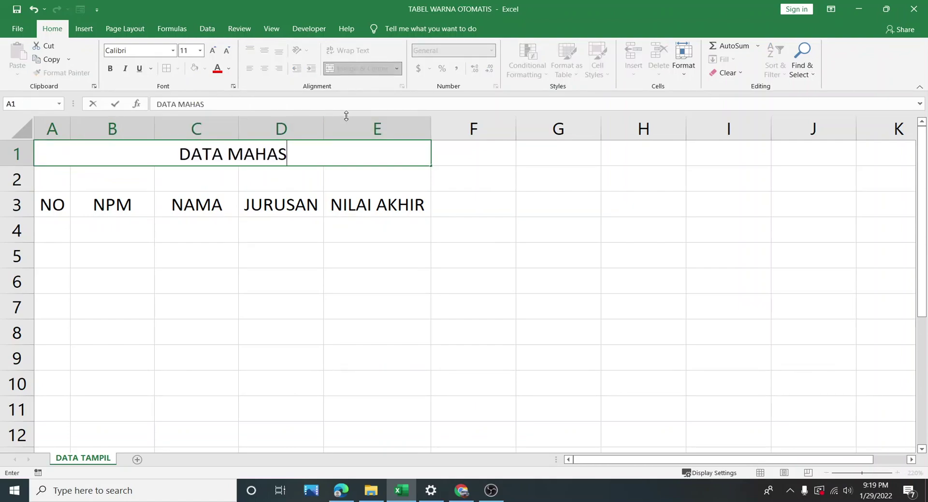
{"action": "type", "text": "ISWA"}
{"action": "left_click", "coordinate": [370, 279]}
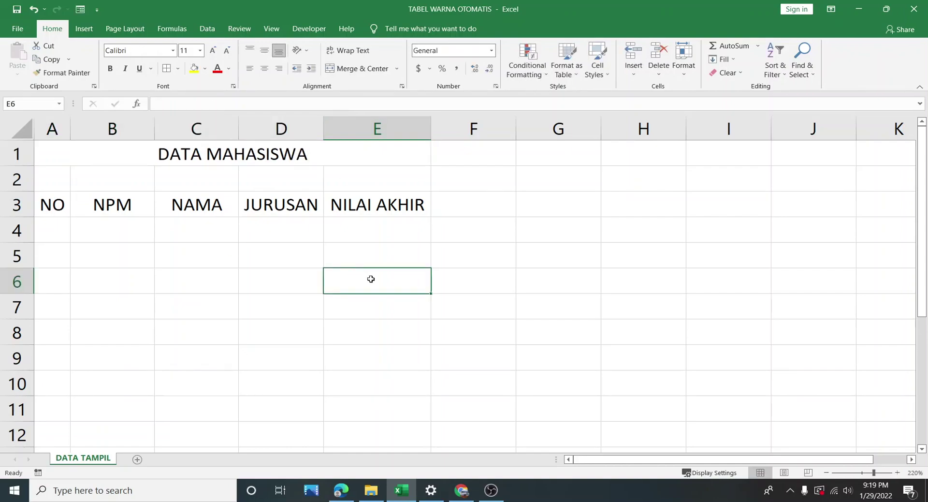
{"action": "left_click", "coordinate": [335, 252]}
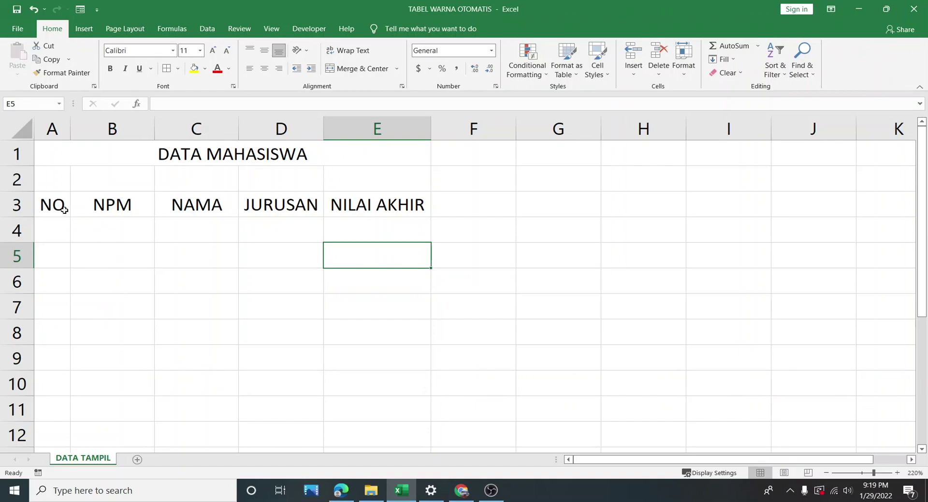
{"action": "left_click_drag", "start_coordinate": [55, 207], "coordinate": [389, 200]}
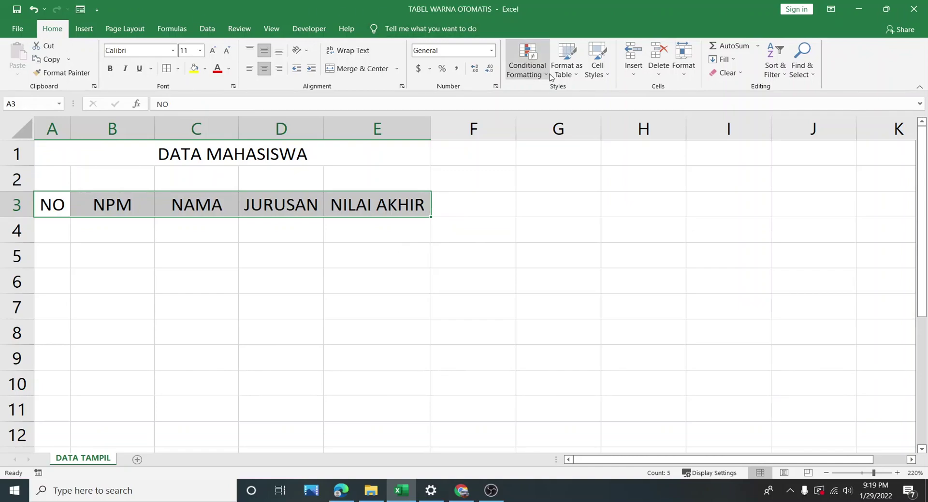
{"action": "left_click", "coordinate": [574, 76]}
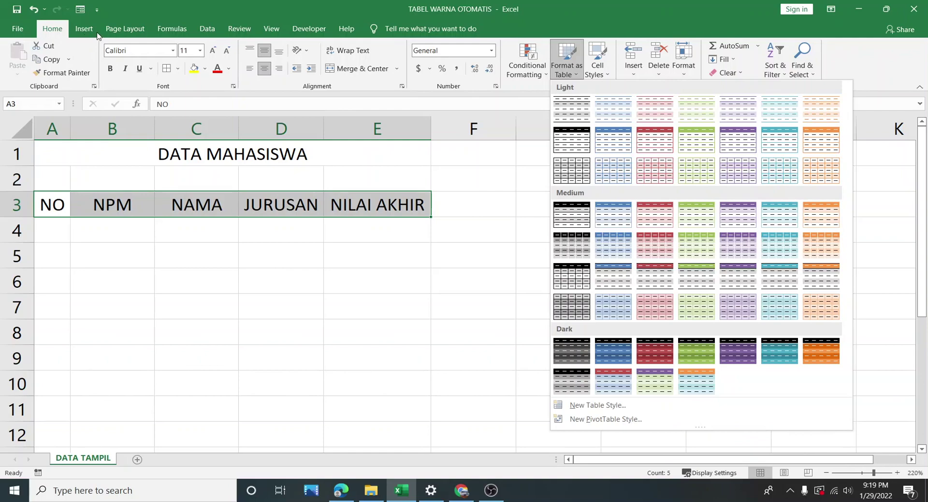
{"action": "left_click", "coordinate": [87, 30]}
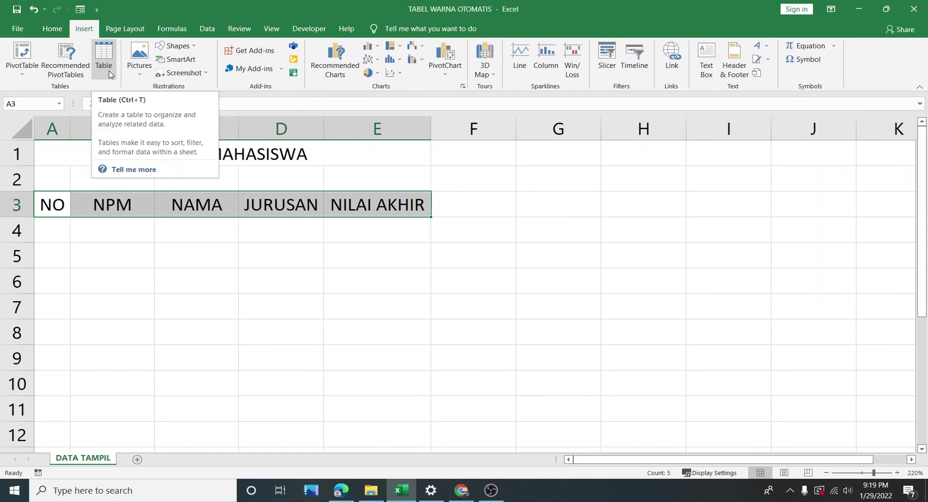
{"action": "left_click", "coordinate": [62, 34]}
{"action": "left_click_drag", "start_coordinate": [46, 202], "coordinate": [374, 207]}
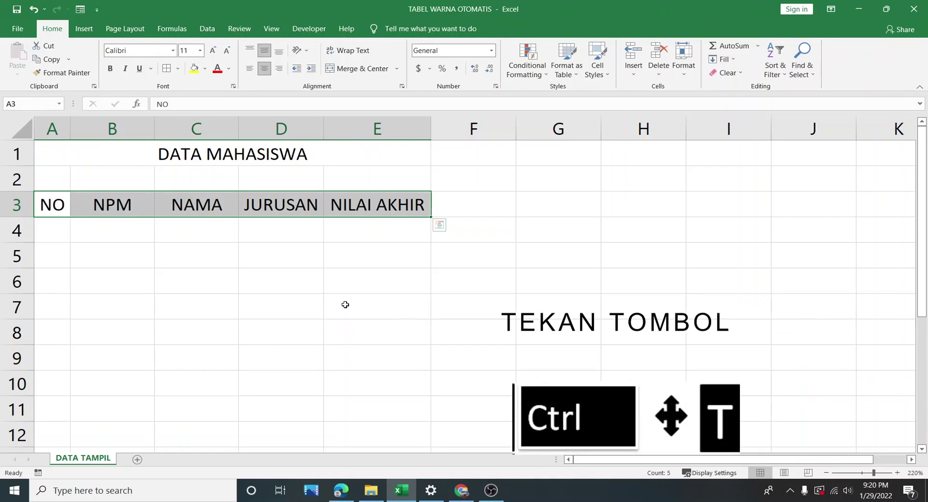
- Cancel a Ctrl+T table attempt, then bring up the Format as Table styles for A3:E3
{"action": "key", "text": "ctrl+t"}
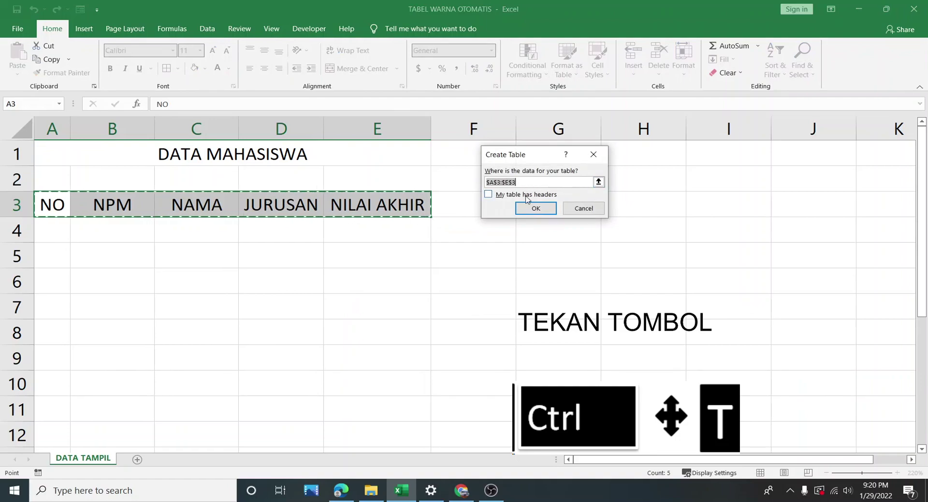
{"action": "left_click", "coordinate": [505, 194]}
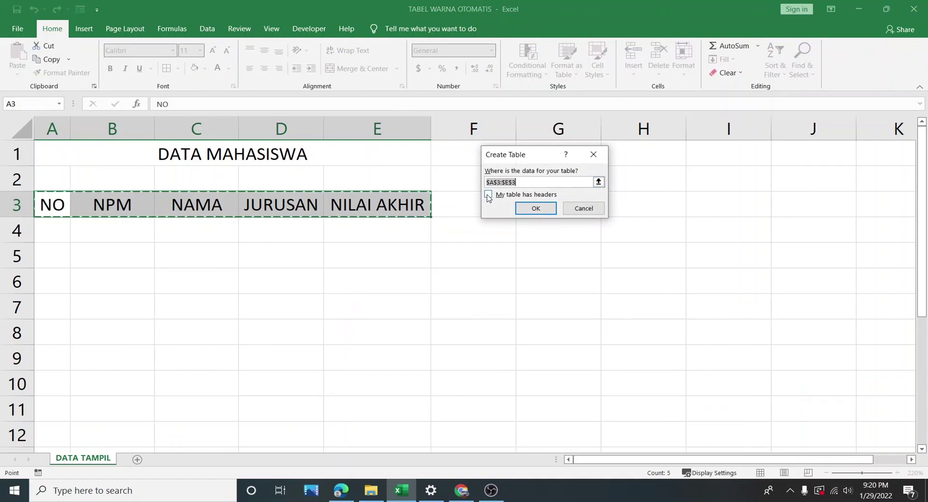
{"action": "left_click", "coordinate": [571, 212]}
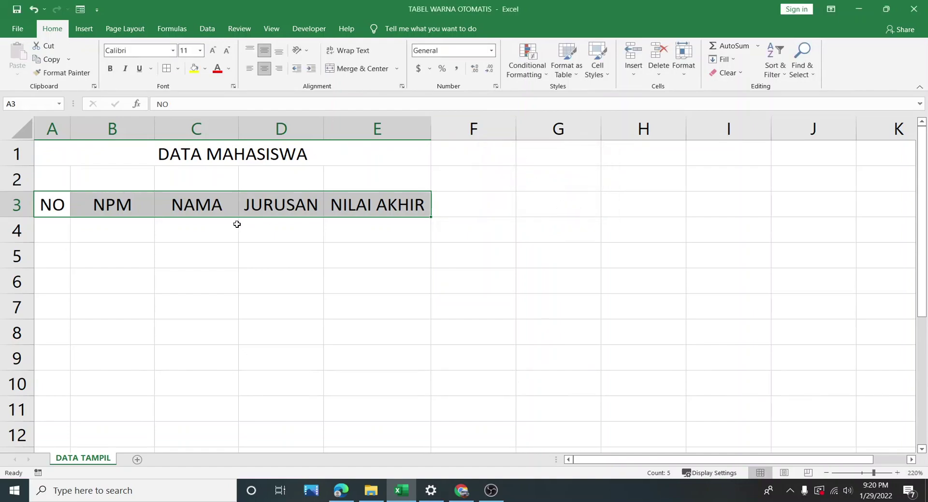
{"action": "left_click_drag", "start_coordinate": [54, 199], "coordinate": [377, 201]}
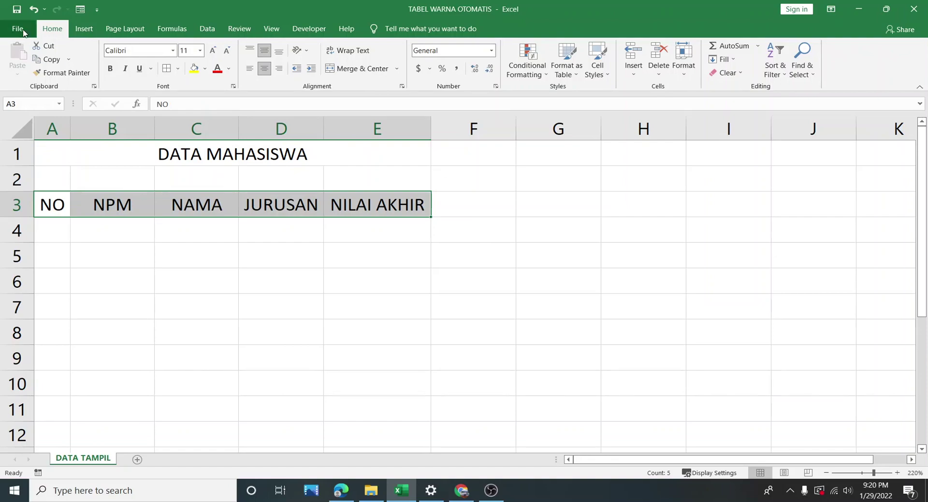
{"action": "left_click", "coordinate": [576, 78]}
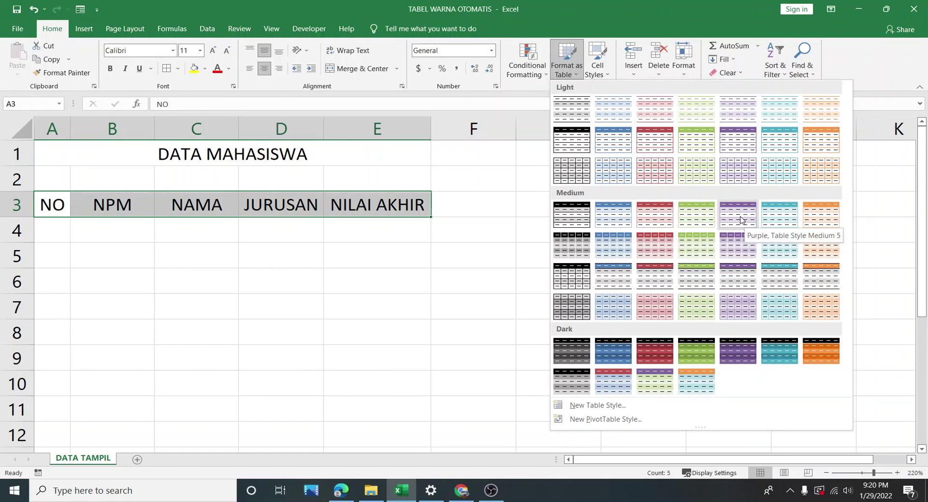
- Apply the purple medium table style to A3:E3, treating the first row as headers
{"action": "left_click", "coordinate": [741, 219]}
{"action": "left_click", "coordinate": [737, 211]}
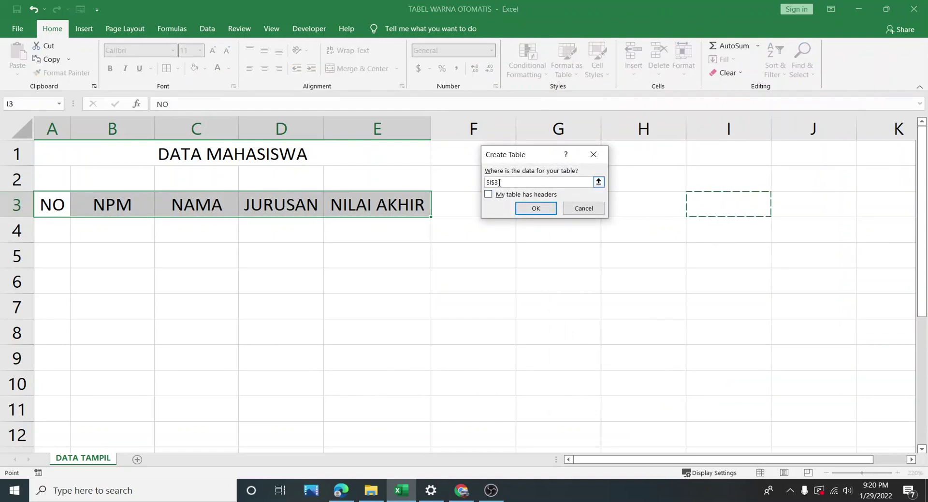
{"action": "left_click_drag", "start_coordinate": [508, 182], "coordinate": [485, 182]}
{"action": "key", "text": "BackSpace"}
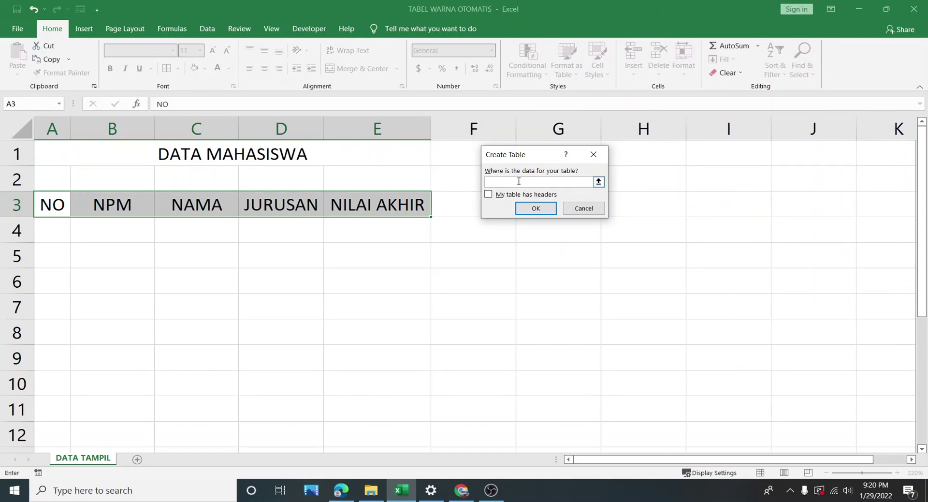
{"action": "left_click_drag", "start_coordinate": [53, 200], "coordinate": [382, 209]}
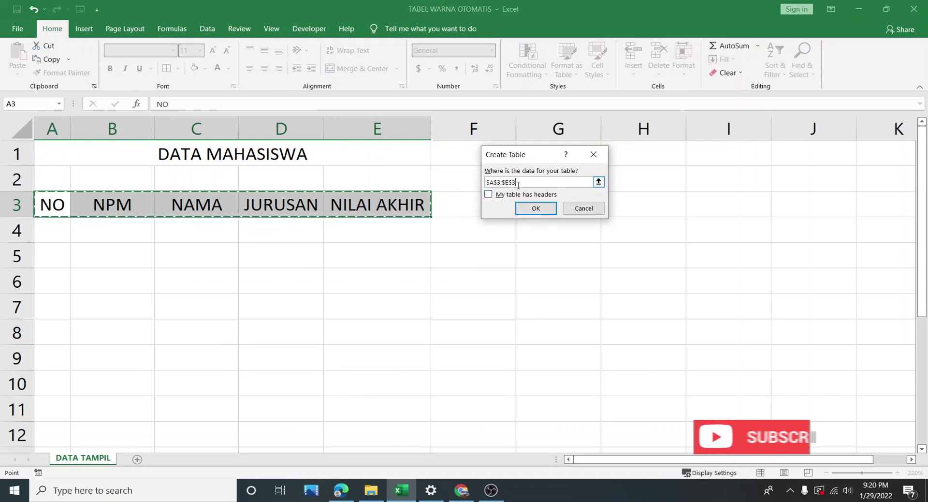
{"action": "left_click", "coordinate": [489, 195]}
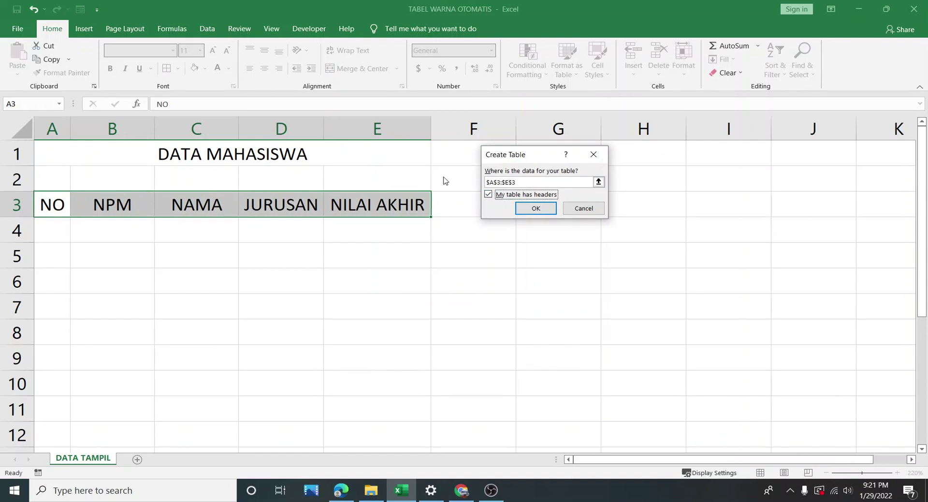
{"action": "left_click", "coordinate": [529, 208]}
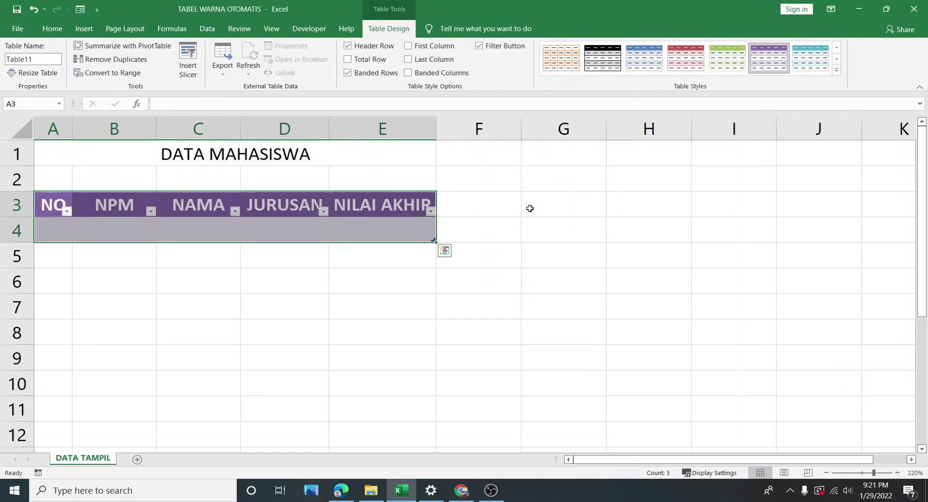
- Number the first five students 1 to 5 in A4:A8
{"action": "left_click", "coordinate": [321, 234]}
{"action": "left_click", "coordinate": [44, 231]}
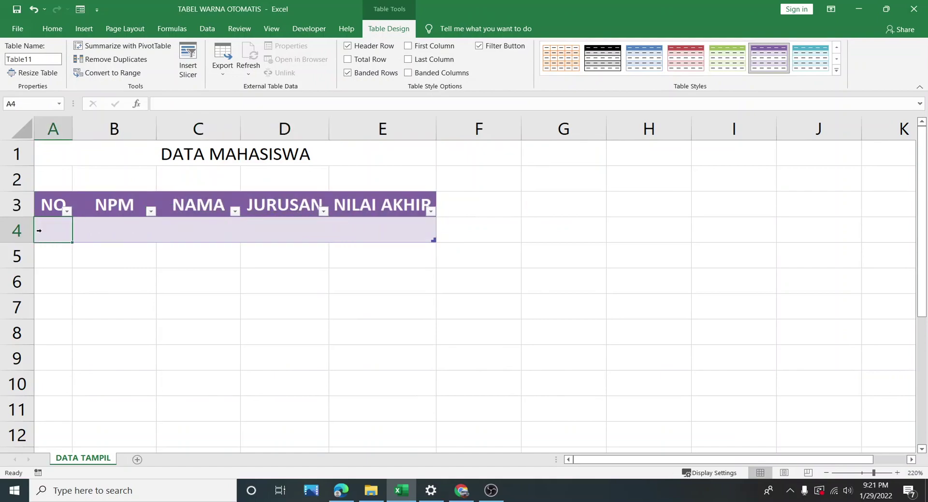
{"action": "type", "text": "1"}
{"action": "key", "text": "Return"}
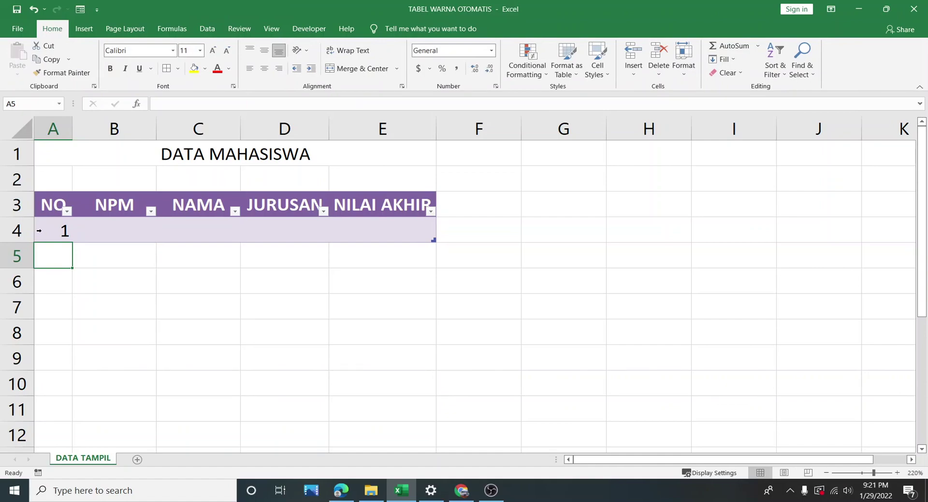
{"action": "type", "text": "2"}
{"action": "key", "text": "Return"}
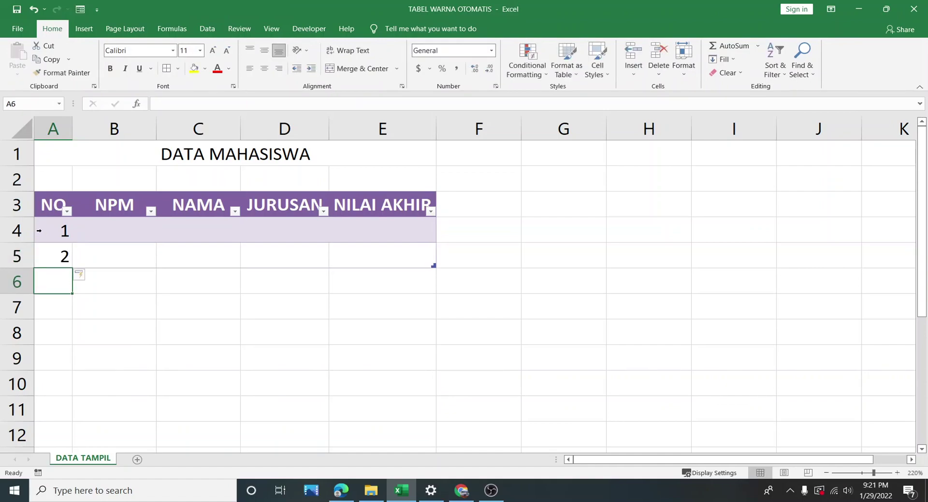
{"action": "type", "text": "3"}
{"action": "key", "text": "Return"}
{"action": "type", "text": "4"}
{"action": "key", "text": "Return"}
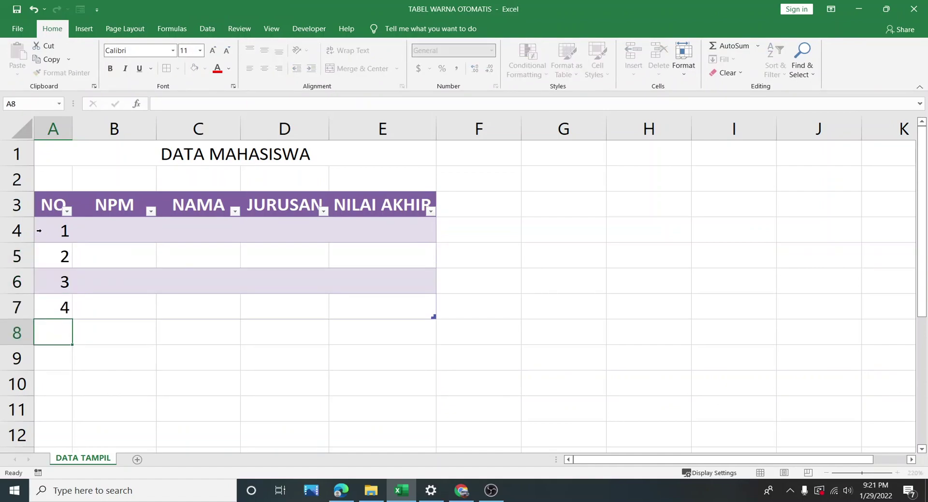
{"action": "type", "text": "5"}
{"action": "key", "text": "Return"}
- Continue numbering 6 to 10 down to A13, extending the table to row 13
{"action": "type", "text": "6"}
{"action": "key", "text": "Return"}
{"action": "type", "text": "7"}
{"action": "key", "text": "Return"}
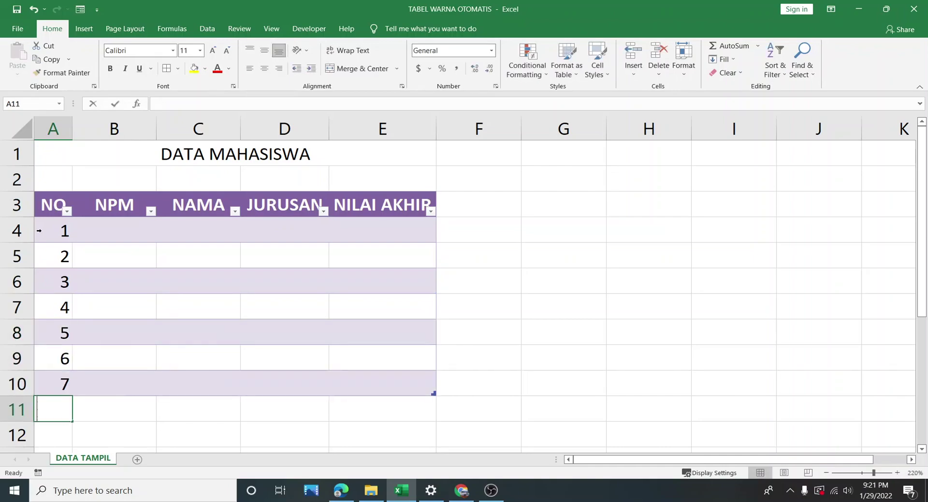
{"action": "type", "text": "8"}
{"action": "key", "text": "Return"}
{"action": "type", "text": "9"}
{"action": "key", "text": "Return"}
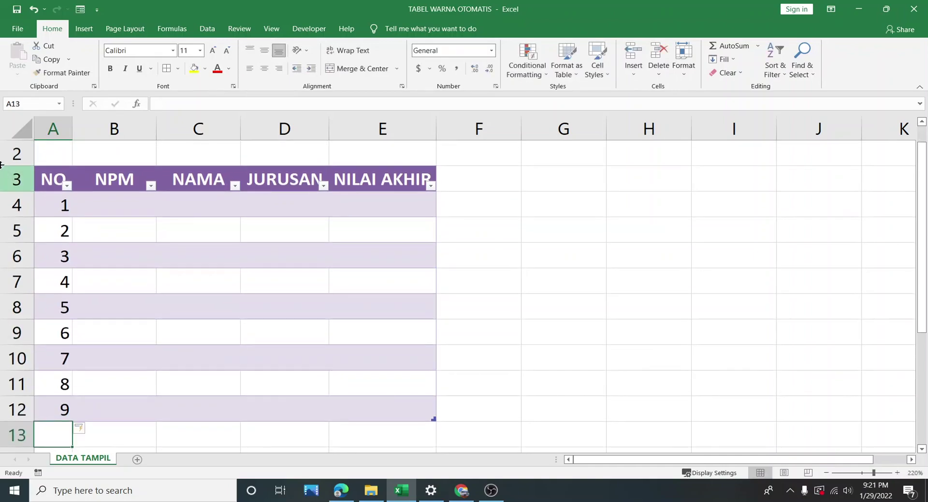
{"action": "scroll", "coordinate": [157, 180], "scroll_direction": "up", "scroll_amount": 1}
{"action": "scroll", "coordinate": [640, 311], "scroll_direction": "down", "scroll_amount": 2}
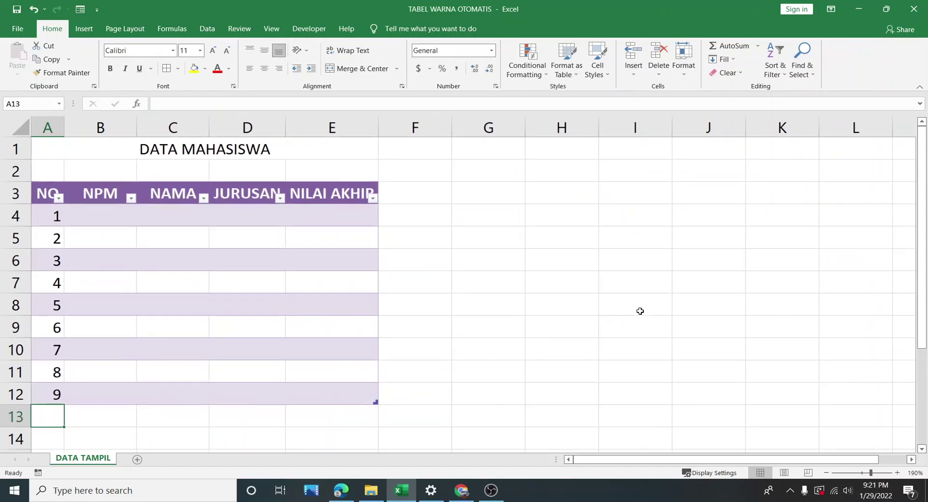
{"action": "type", "text": "10"}
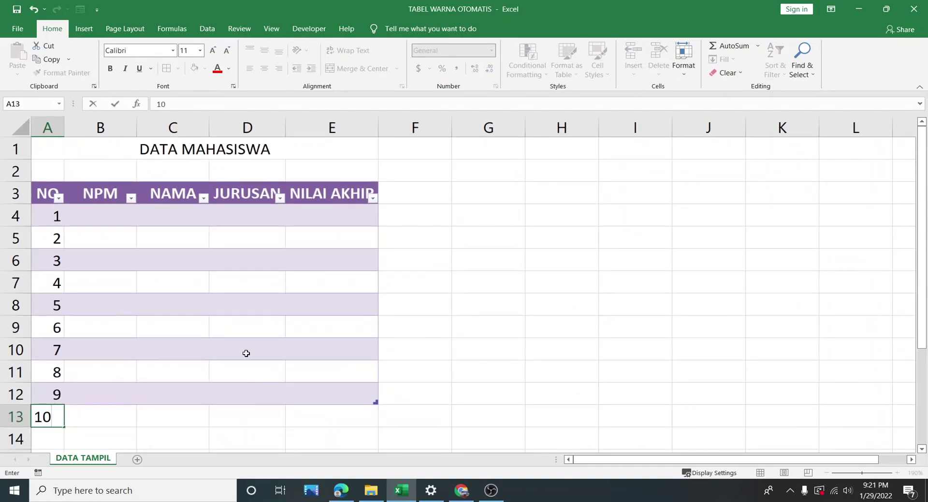
{"action": "key", "text": "Return"}
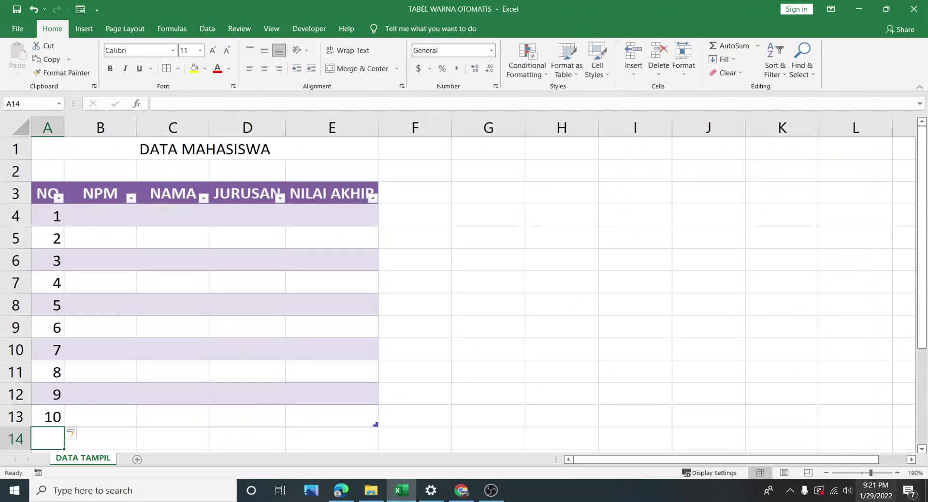
{"action": "left_click", "coordinate": [897, 475]}
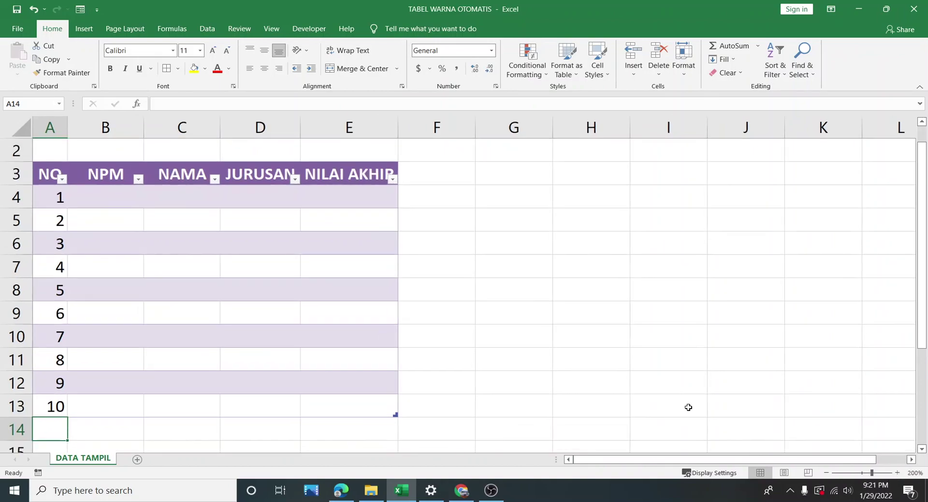
{"action": "scroll", "coordinate": [505, 310], "scroll_direction": "up", "scroll_amount": 1}
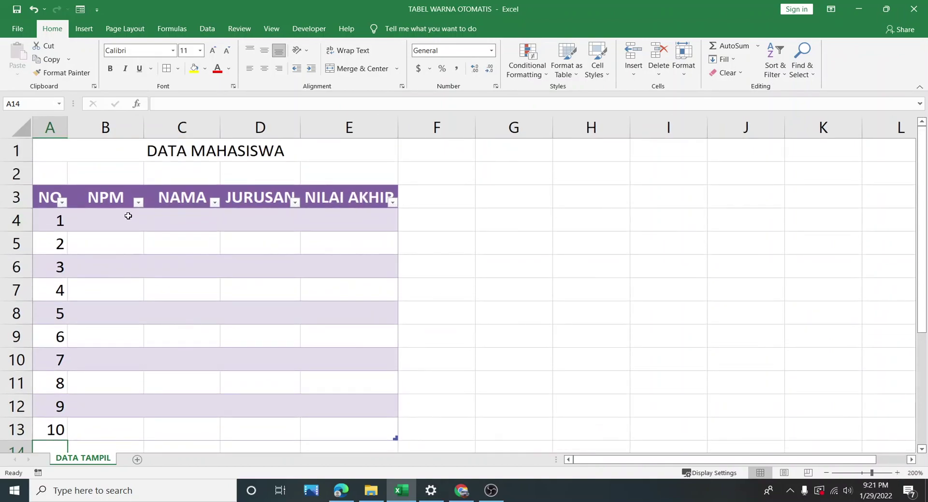
{"action": "left_click", "coordinate": [126, 217]}
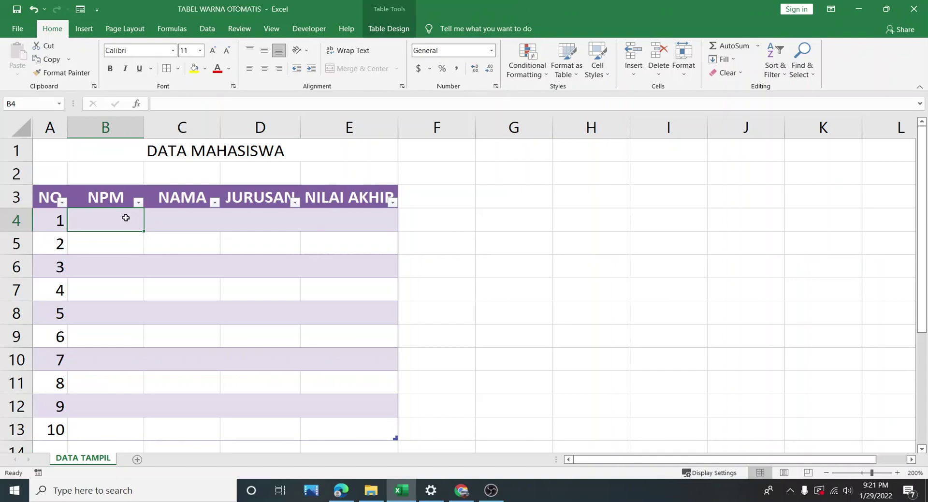
- Enter A001 and A002 in B4:B5 and fill the series down to A010 in B13
{"action": "type", "text": "A"}
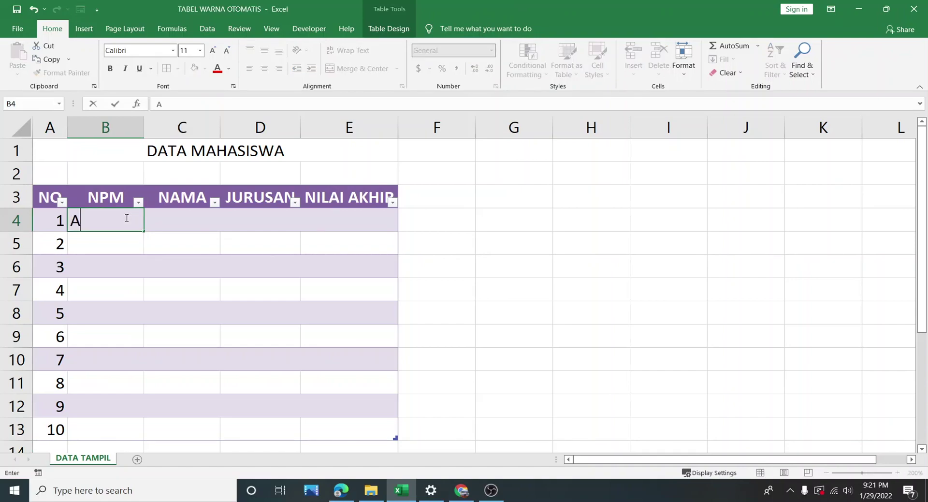
{"action": "type", "text": "001"}
{"action": "left_click", "coordinate": [131, 244]}
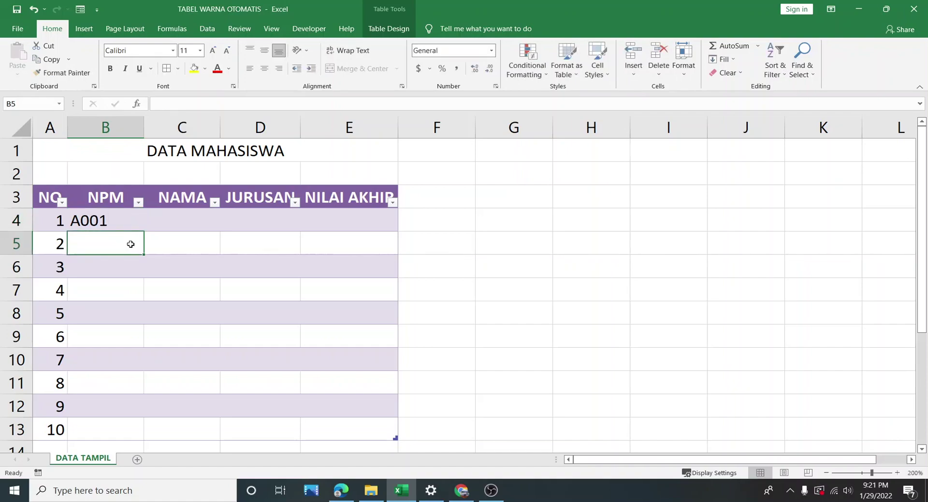
{"action": "type", "text": "A002"}
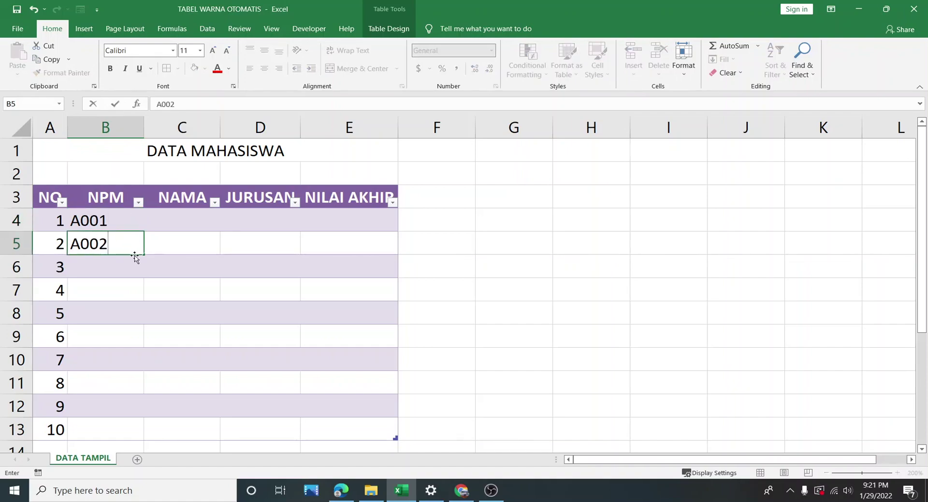
{"action": "left_click", "coordinate": [129, 315]}
{"action": "left_click_drag", "start_coordinate": [112, 223], "coordinate": [145, 437]}
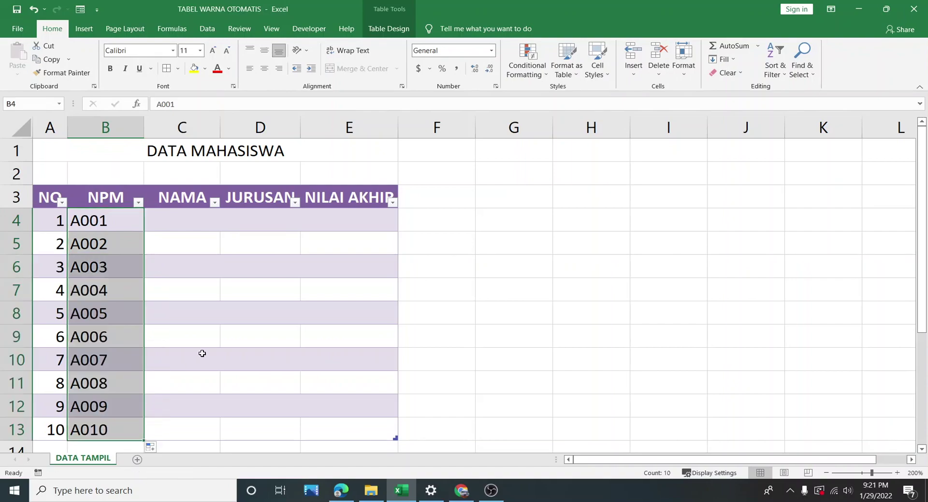
{"action": "left_click", "coordinate": [201, 336]}
- Enter the first five student names in C4:C8
{"action": "left_click", "coordinate": [191, 224]}
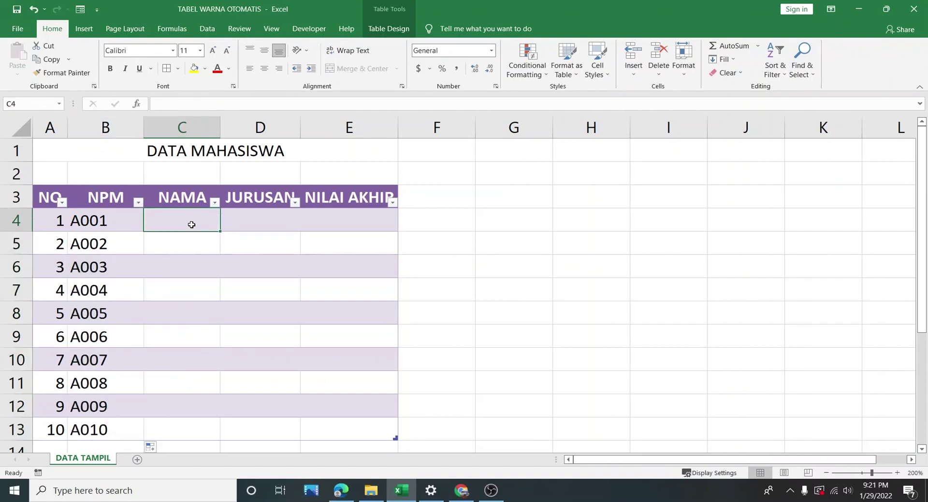
{"action": "type", "text": "YUDI"}
{"action": "key", "text": "Return"}
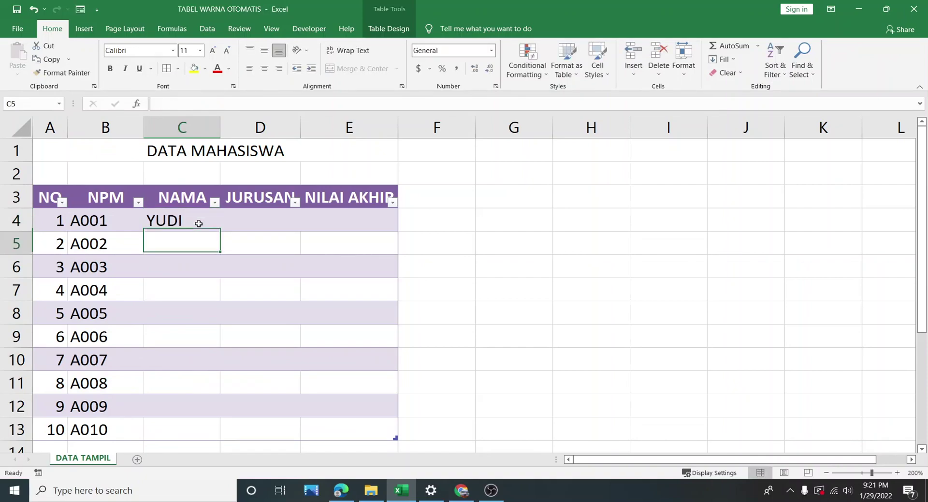
{"action": "type", "text": "AGUS"}
{"action": "key", "text": "Return"}
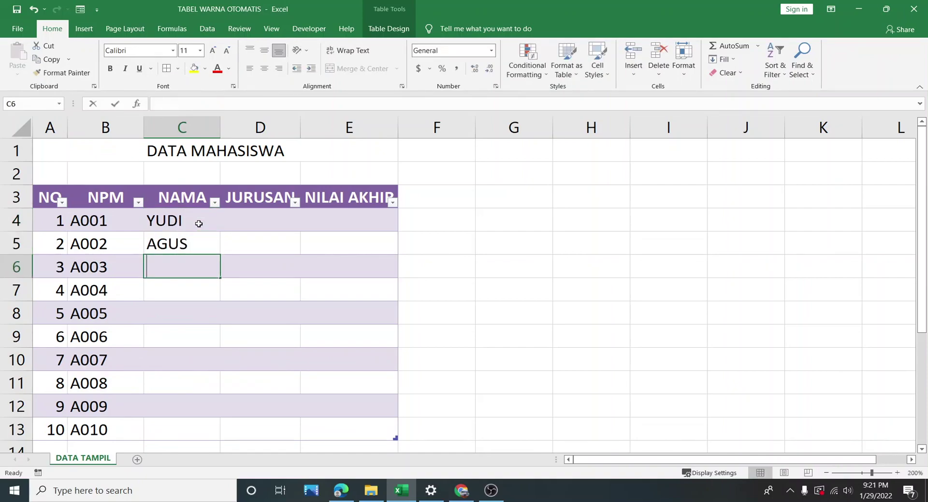
{"action": "type", "text": "RUDI"}
{"action": "key", "text": "Return"}
{"action": "type", "text": "A"}
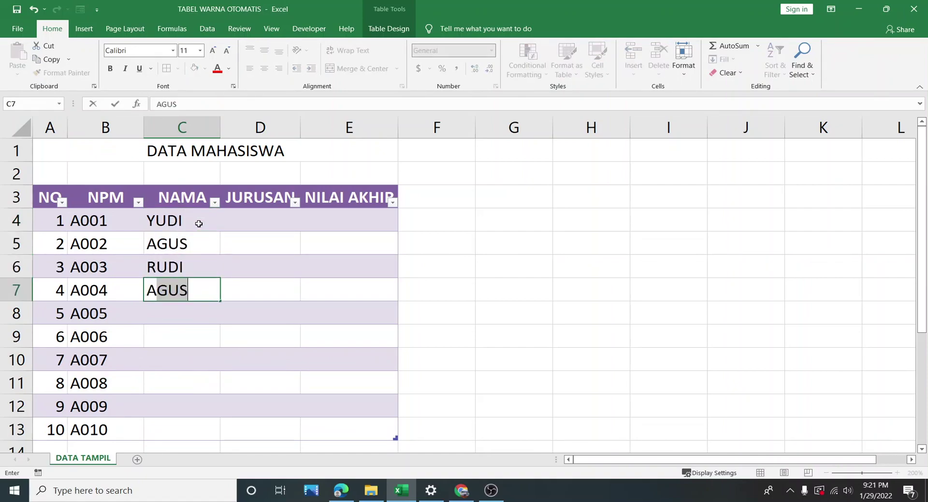
{"action": "type", "text": "NI"}
{"action": "key", "text": "Return"}
{"action": "type", "text": "MAYA"}
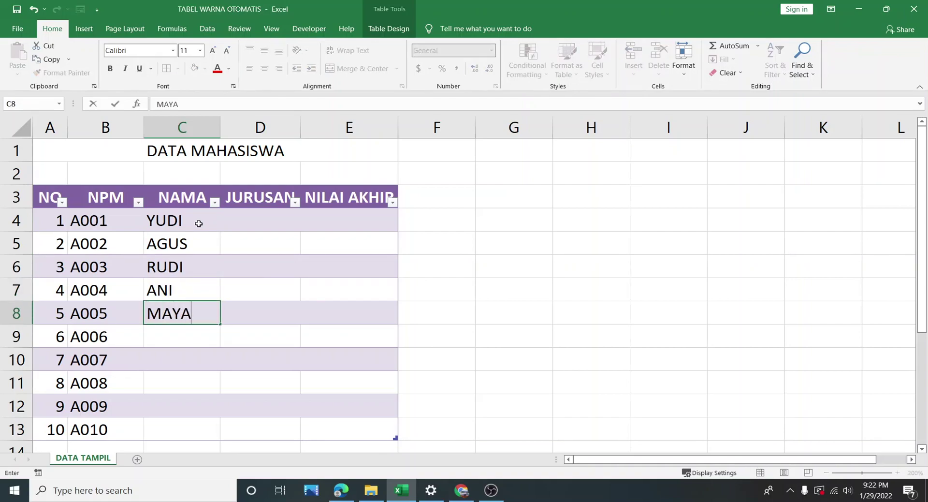
{"action": "key", "text": "Return"}
- Enter the remaining five student names in C9:C13
{"action": "type", "text": "JONI"}
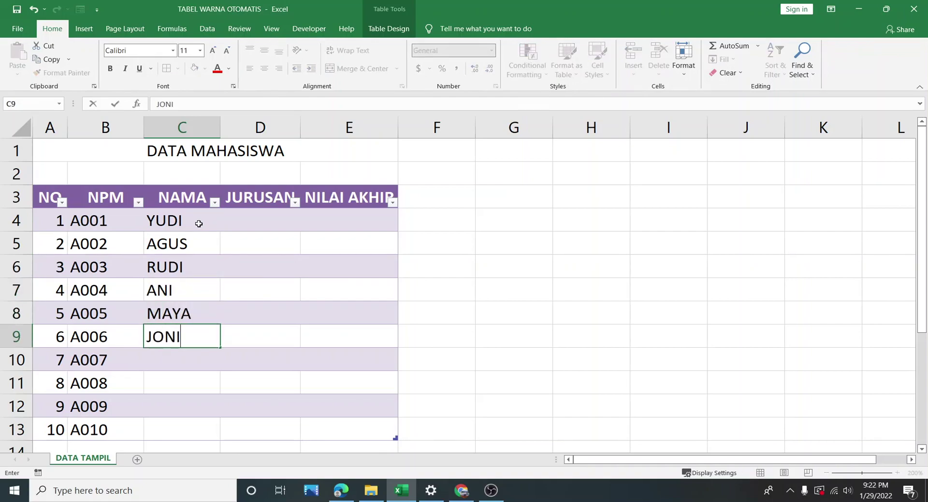
{"action": "key", "text": "Return"}
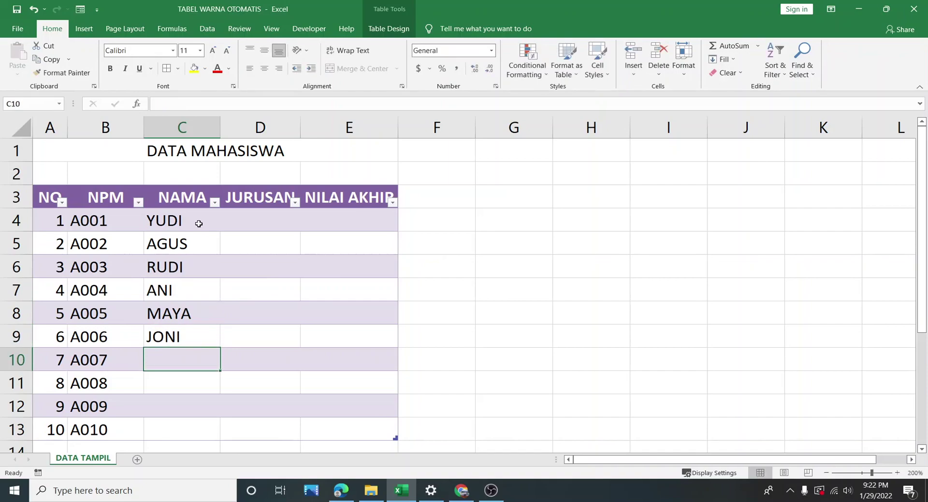
{"action": "type", "text": "SITI"}
{"action": "key", "text": "Return"}
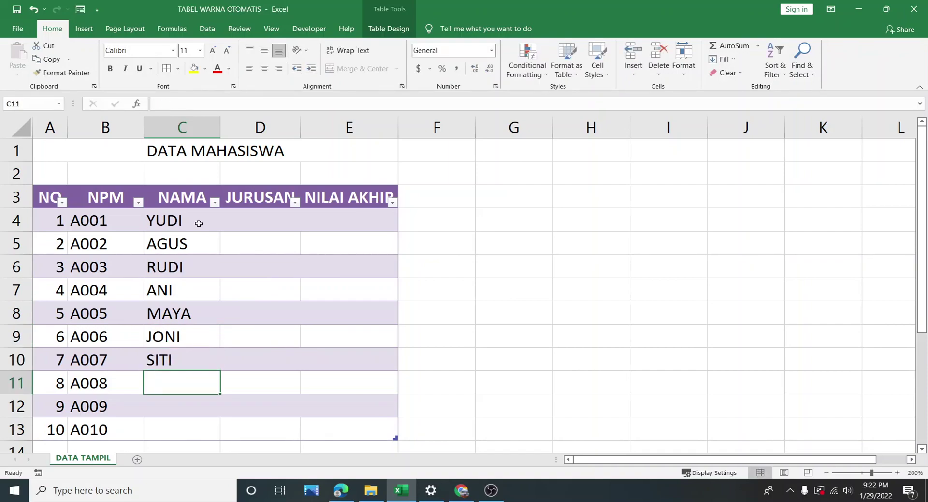
{"action": "type", "text": "EKO"}
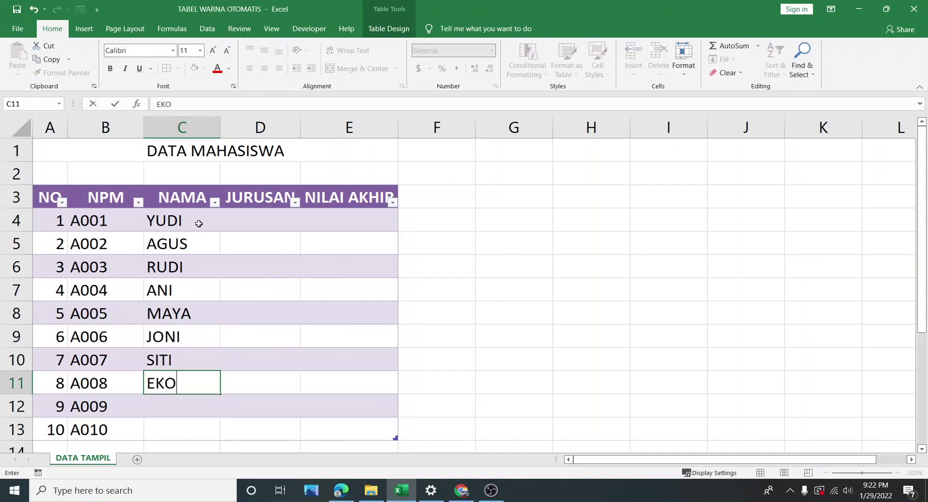
{"action": "key", "text": "Return"}
{"action": "type", "text": "JOKO"}
{"action": "key", "text": "Return"}
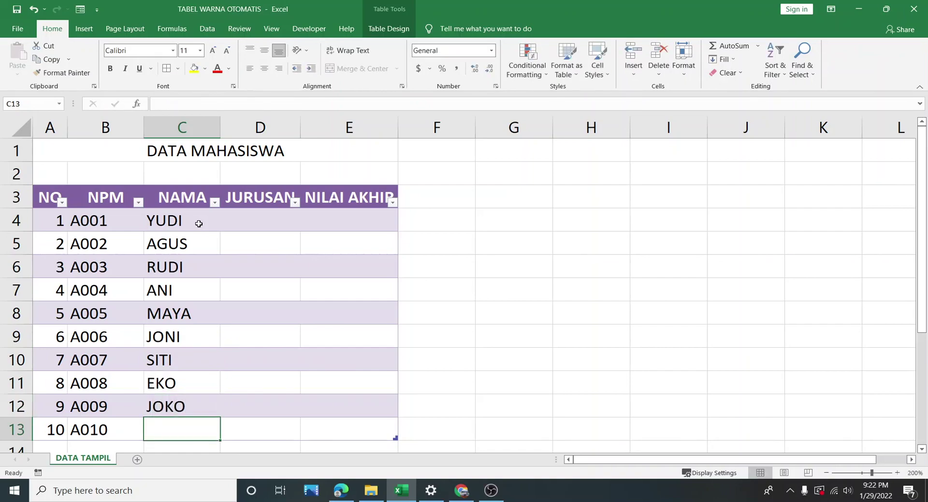
{"action": "type", "text": "AND"}
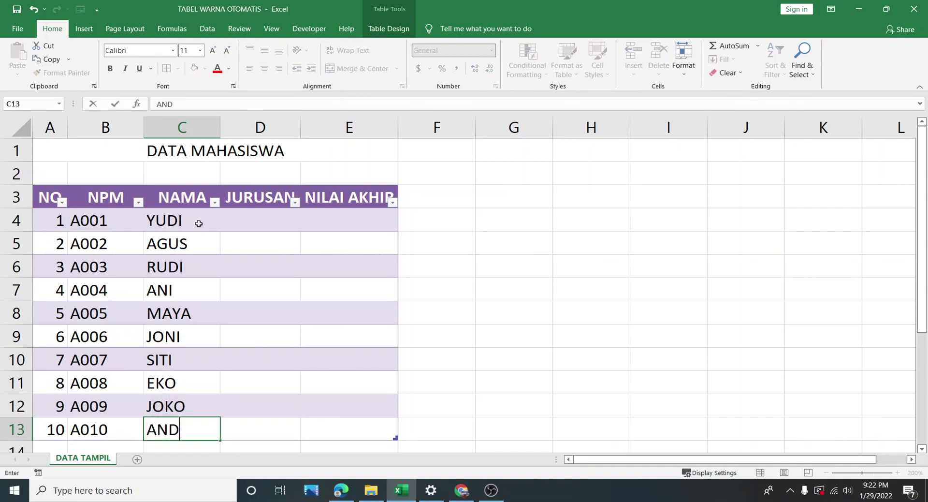
{"action": "type", "text": "I"}
{"action": "left_click", "coordinate": [385, 241]}
{"action": "left_click", "coordinate": [485, 240]}
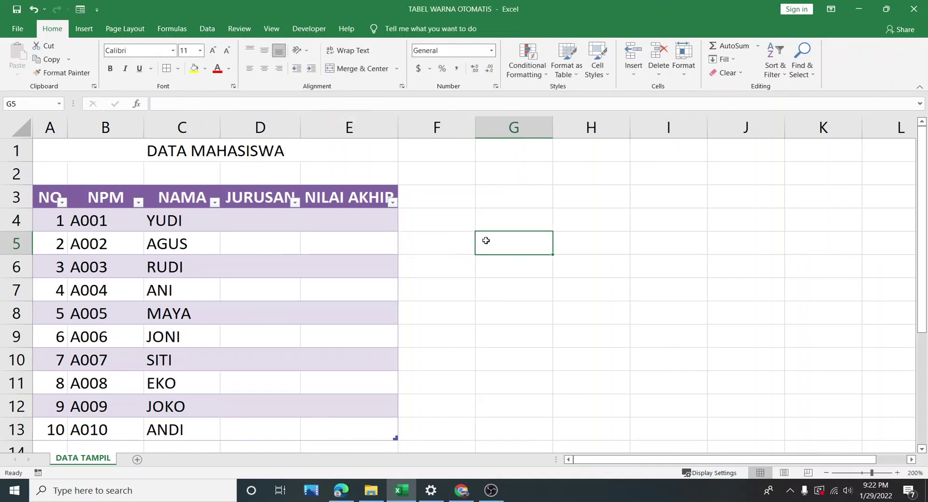
- Enter SI, MI, TI in D4:D6 and paste the pattern down through D13
{"action": "left_click", "coordinate": [257, 223]}
{"action": "type", "text": "SI"}
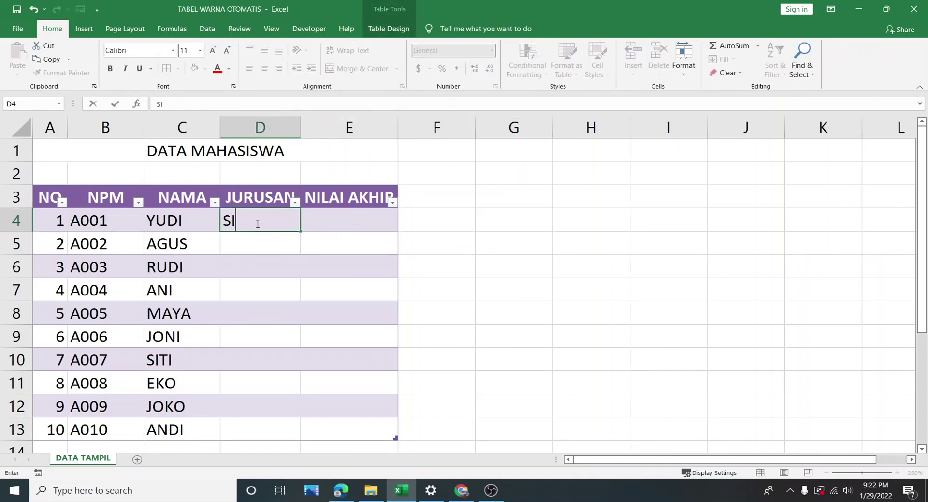
{"action": "key", "text": "Return"}
{"action": "type", "text": "MI"}
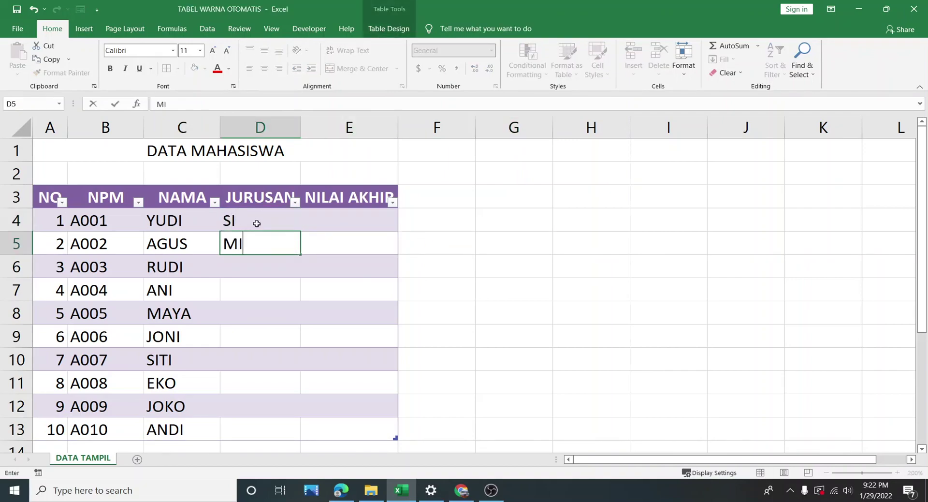
{"action": "key", "text": "Return"}
{"action": "type", "text": "TI"}
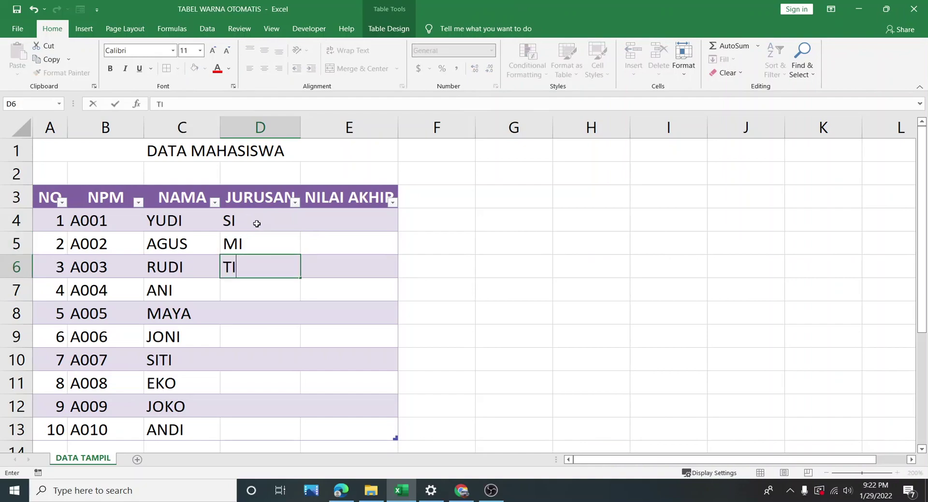
{"action": "left_click", "coordinate": [313, 315]}
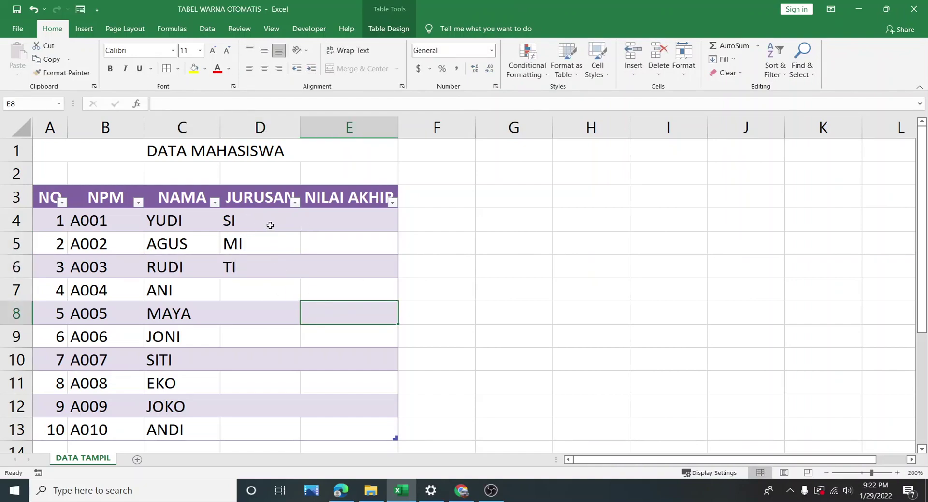
{"action": "left_click_drag", "start_coordinate": [270, 226], "coordinate": [270, 431]}
{"action": "key", "text": "ctrl+c"}
{"action": "key", "text": "ctrl+v"}
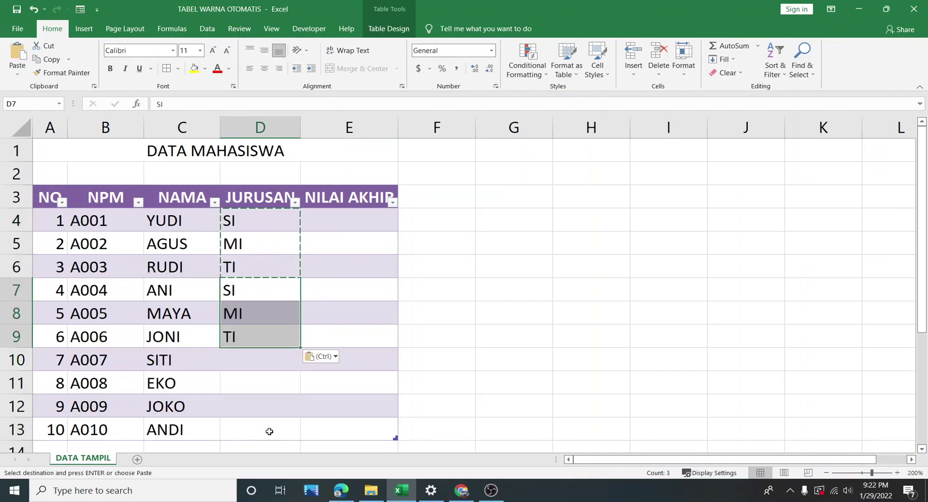
{"action": "left_click", "coordinate": [270, 357]}
{"action": "key", "text": "ctrl+v"}
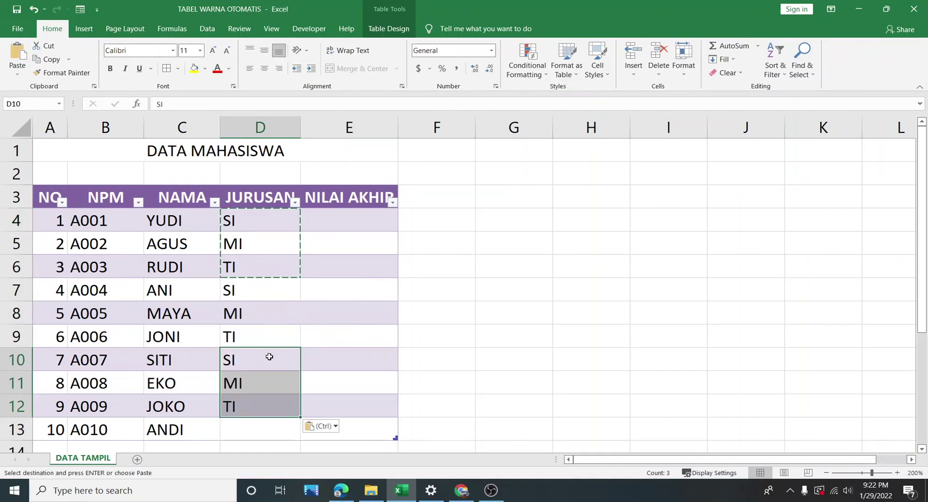
{"action": "left_click", "coordinate": [263, 380]}
{"action": "key", "text": "ctrl+v"}
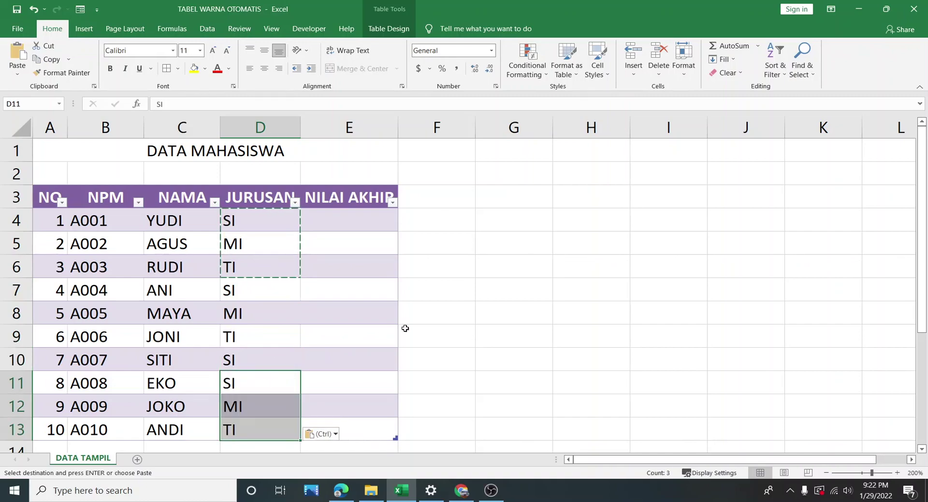
{"action": "left_click", "coordinate": [338, 314]}
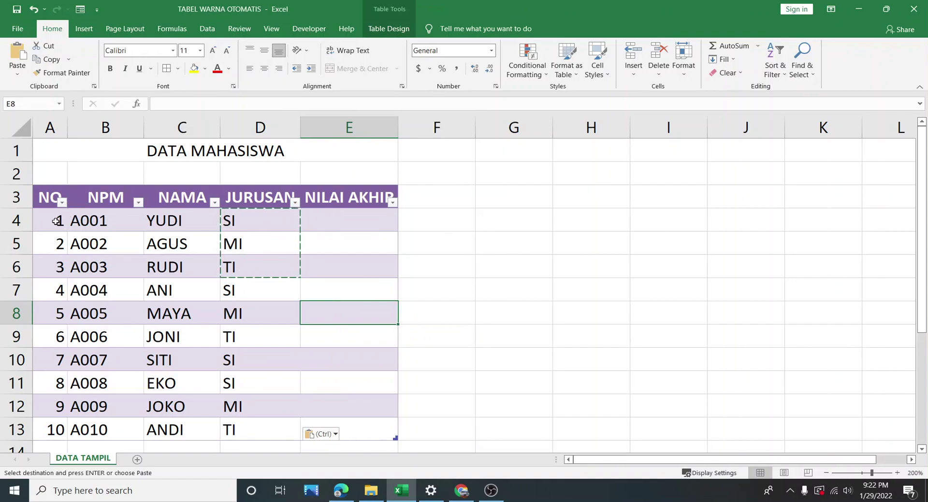
- Center all table data in A4:E13 horizontally and vertically
{"action": "left_click_drag", "start_coordinate": [56, 221], "coordinate": [376, 430]}
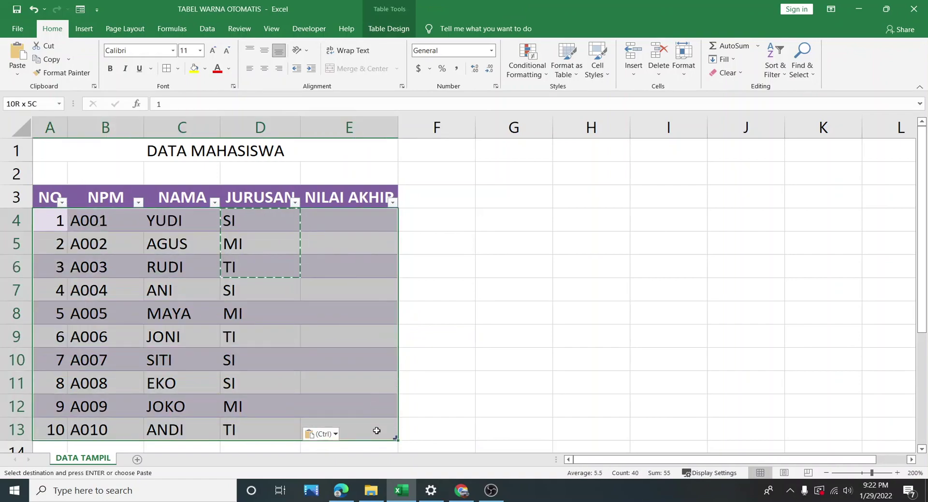
{"action": "left_click", "coordinate": [264, 68]}
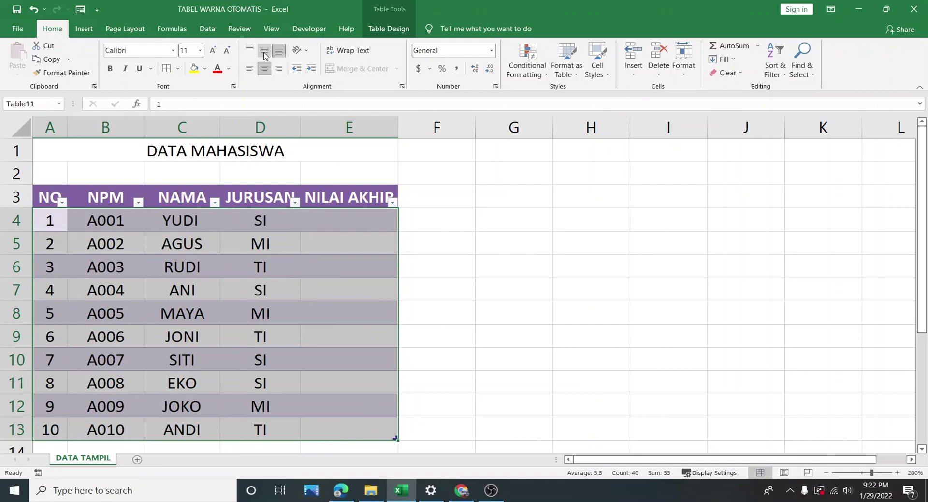
{"action": "left_click", "coordinate": [264, 52]}
{"action": "left_click", "coordinate": [306, 304]}
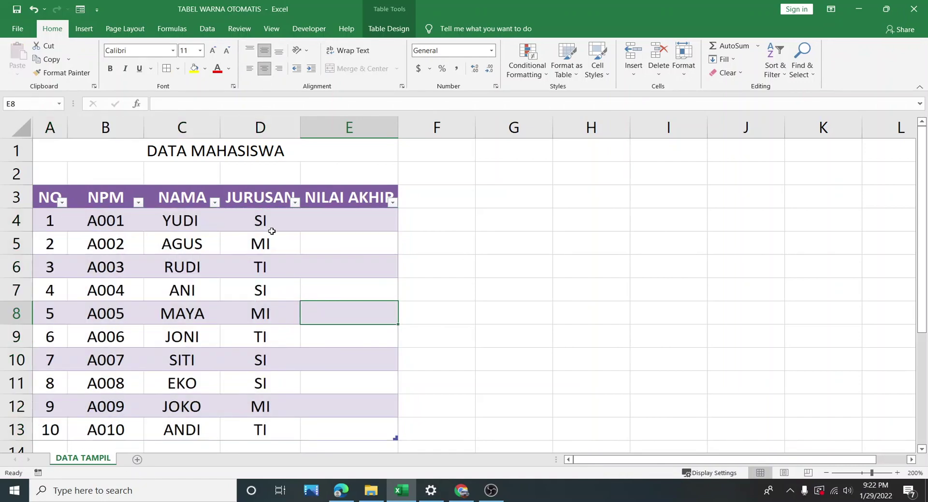
- Enter the scores 70, 75, 85, 65 and 90 in E4:E8
{"action": "left_click", "coordinate": [344, 216]}
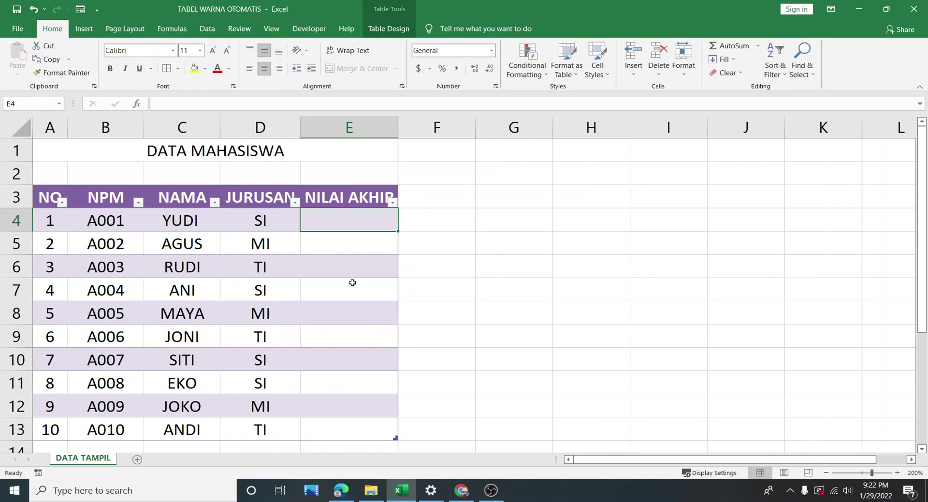
{"action": "type", "text": "70"}
{"action": "key", "text": "Return"}
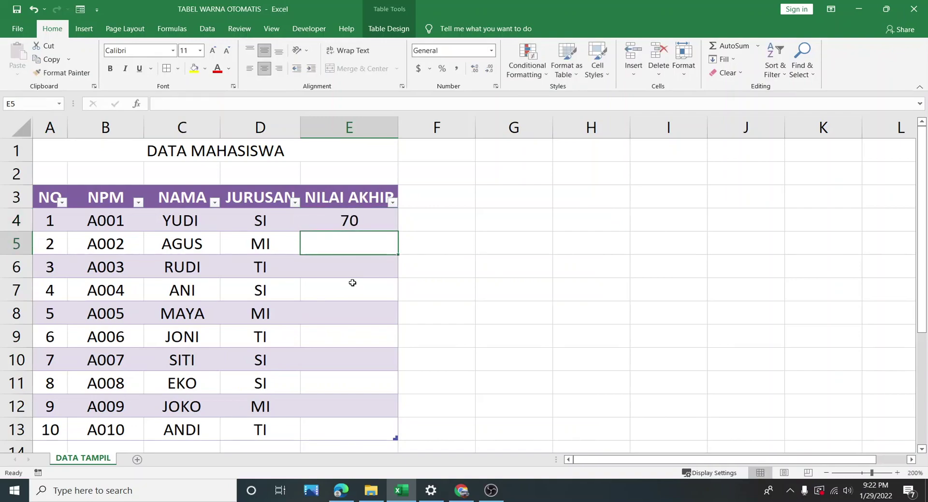
{"action": "type", "text": "75"}
{"action": "key", "text": "Return"}
{"action": "type", "text": "8"}
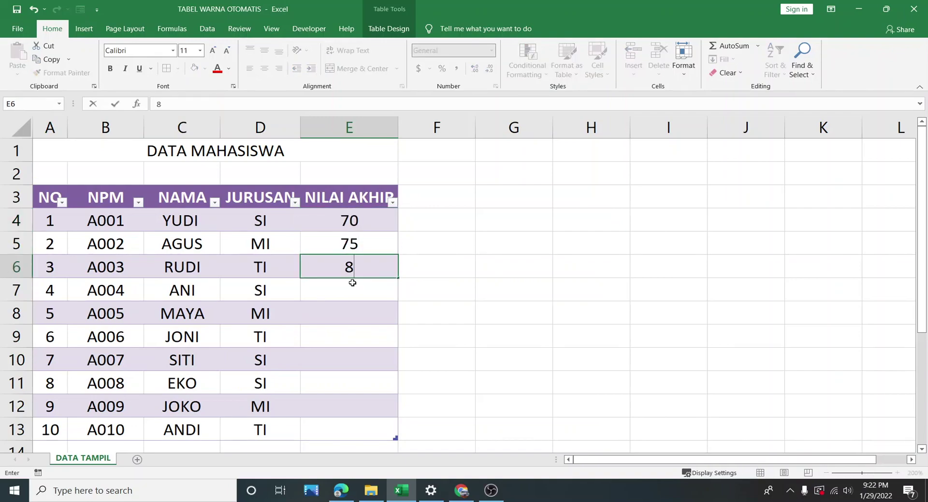
{"action": "type", "text": "5"}
{"action": "key", "text": "Return"}
{"action": "type", "text": "65"}
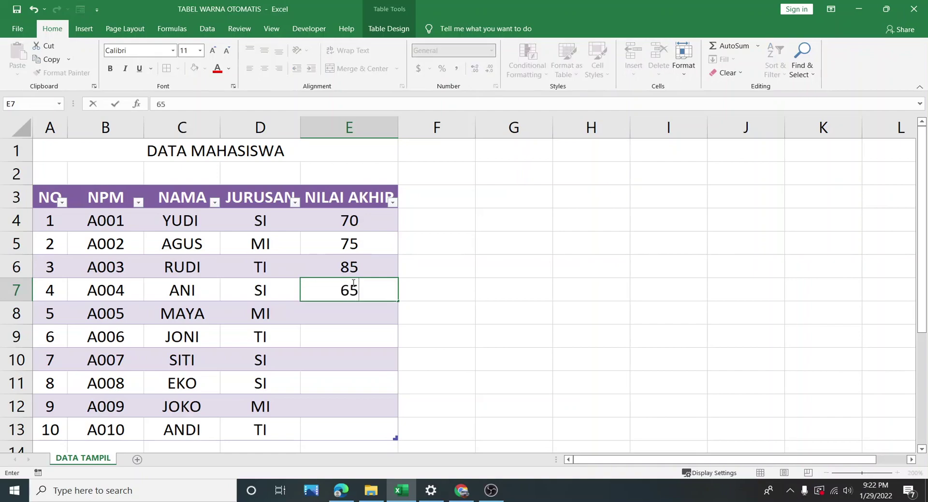
{"action": "key", "text": "Return"}
{"action": "type", "text": "90"}
{"action": "key", "text": "Return"}
- Enter the scores 95, 85, 60, 85 and 90 in E9:E13
{"action": "type", "text": "9"}
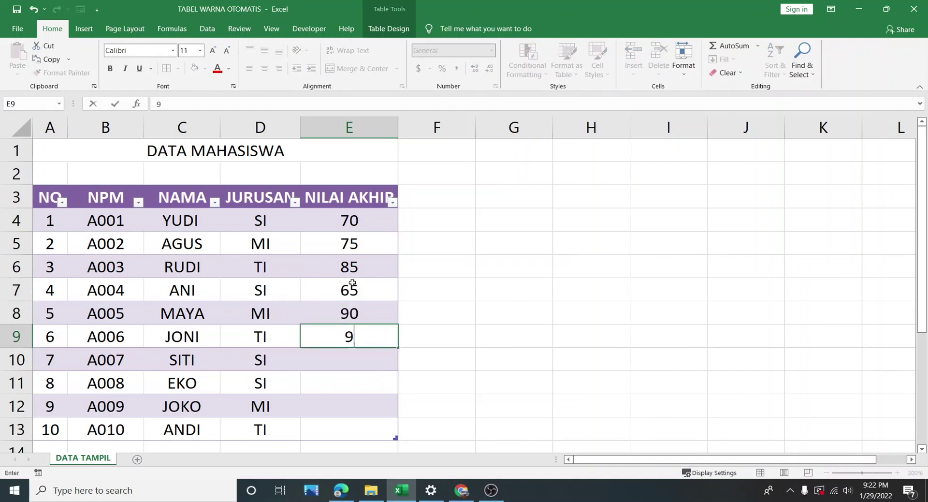
{"action": "type", "text": "5"}
{"action": "key", "text": "Return"}
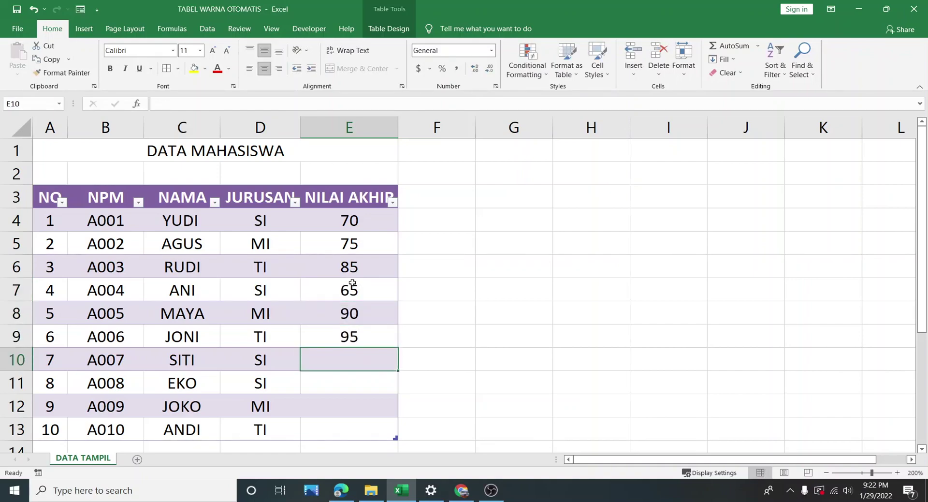
{"action": "type", "text": "85"}
{"action": "key", "text": "Return"}
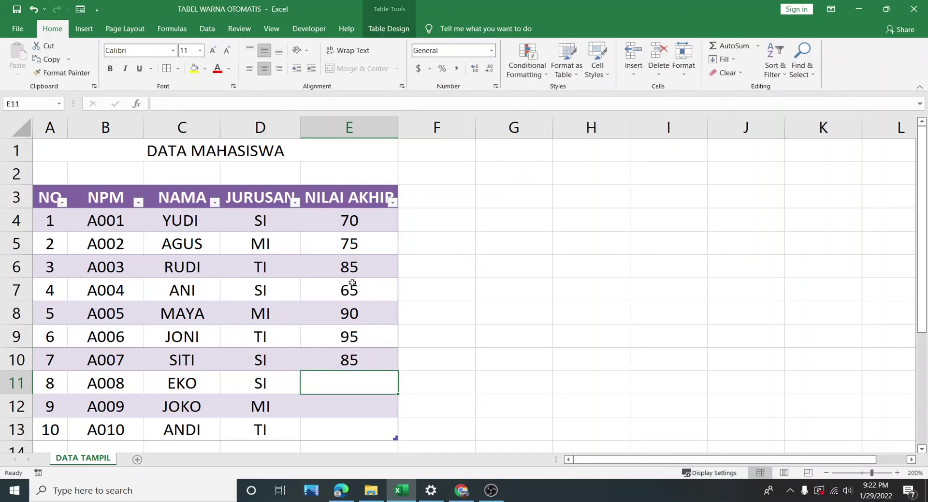
{"action": "type", "text": "6"}
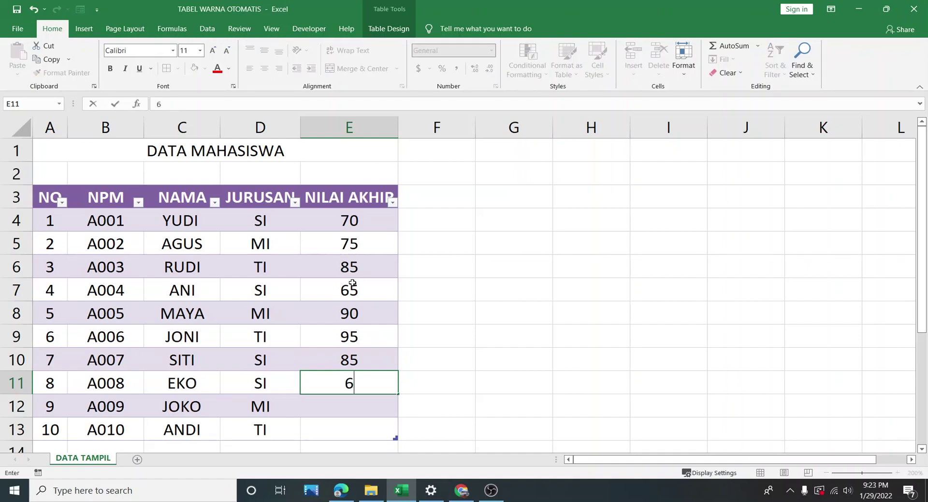
{"action": "type", "text": "0"}
{"action": "key", "text": "Return"}
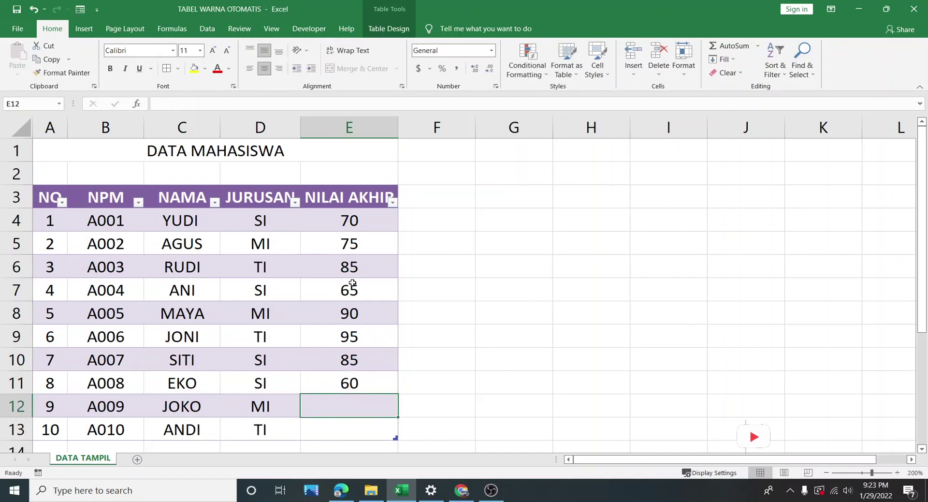
{"action": "type", "text": "85"}
{"action": "key", "text": "Return"}
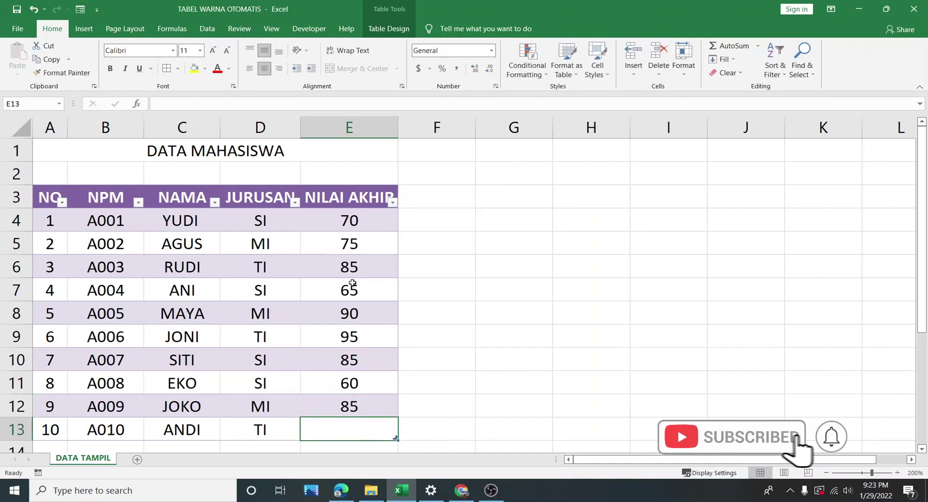
{"action": "type", "text": "90"}
{"action": "left_click", "coordinate": [490, 229]}
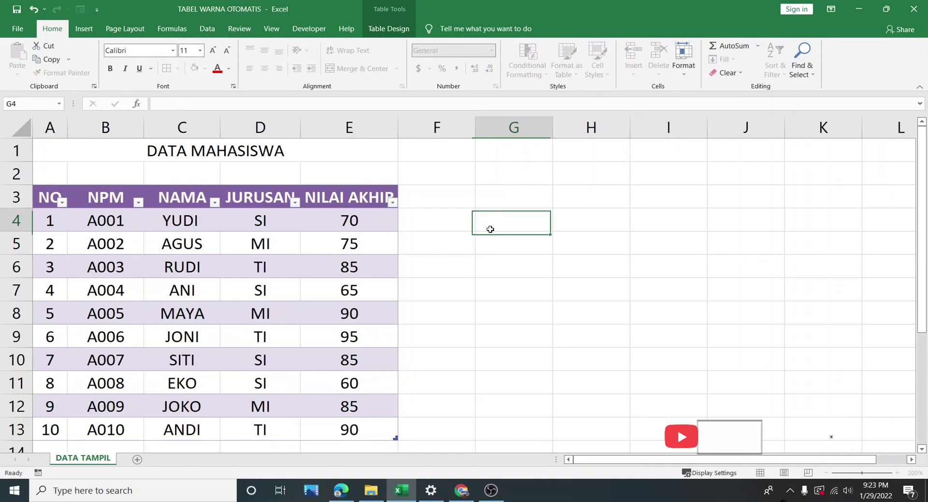
- Click around the sheet, then make a first selection of the table A3:E13 including its header row
{"action": "left_click", "coordinate": [518, 330]}
{"action": "left_click", "coordinate": [497, 248]}
{"action": "left_click", "coordinate": [472, 286]}
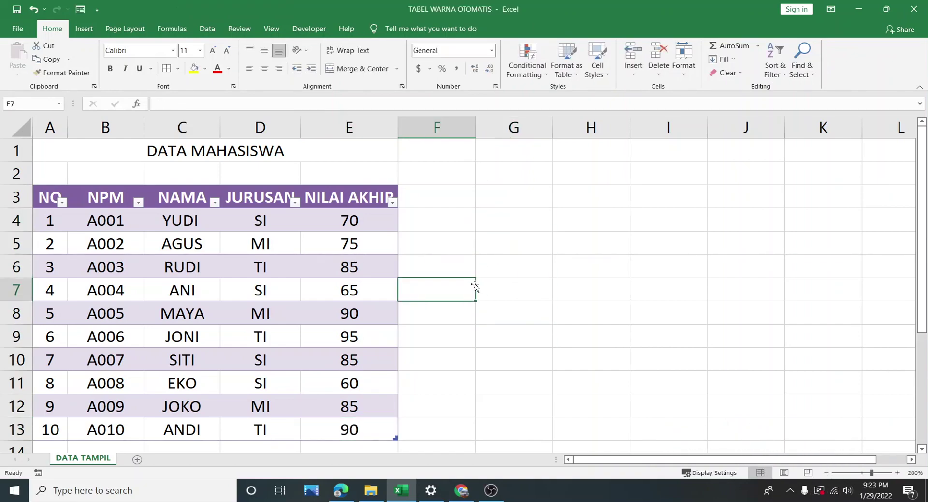
{"action": "left_click", "coordinate": [506, 243]}
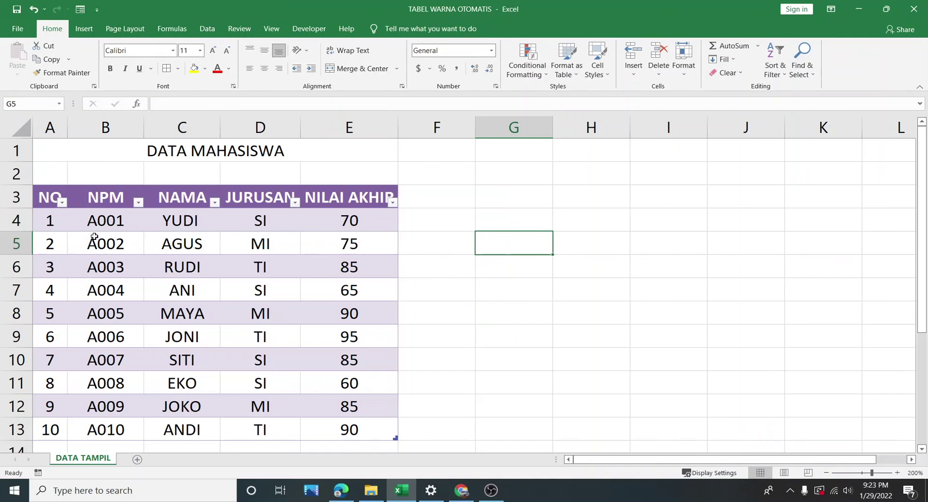
{"action": "mouse_move", "coordinate": [48, 193]}
{"action": "left_mouse_down"}
{"action": "mouse_move", "coordinate": [316, 406]}
{"action": "mouse_move", "coordinate": [320, 423]}
{"action": "left_mouse_up"}
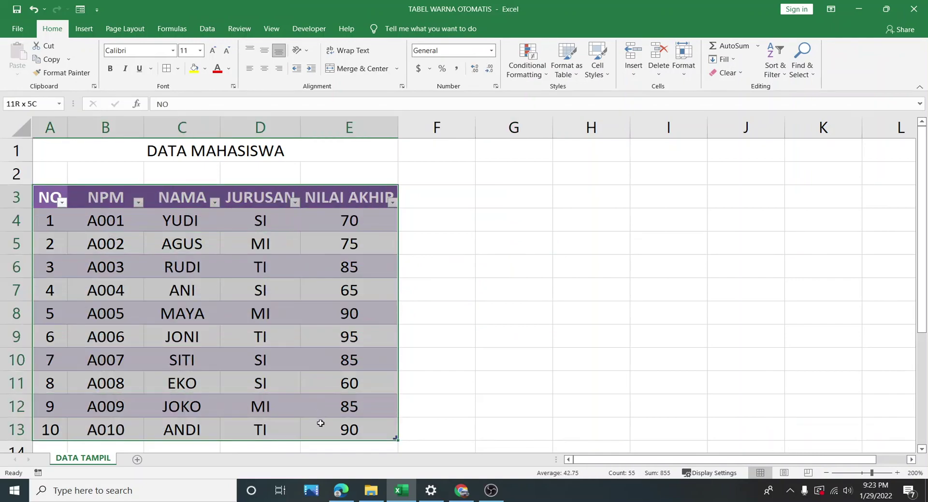
{"action": "left_click", "coordinate": [419, 248]}
- Reselect A3:E13 from the header row and bring up Table Design for Table11
{"action": "mouse_move", "coordinate": [49, 193]}
{"action": "left_mouse_down"}
{"action": "mouse_move", "coordinate": [243, 204]}
{"action": "mouse_move", "coordinate": [378, 431]}
{"action": "left_mouse_up"}
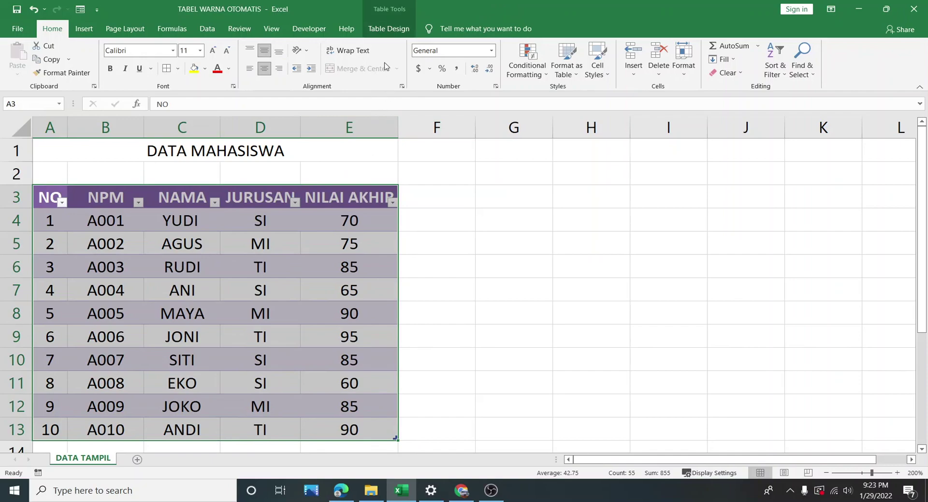
{"action": "left_click", "coordinate": [391, 31]}
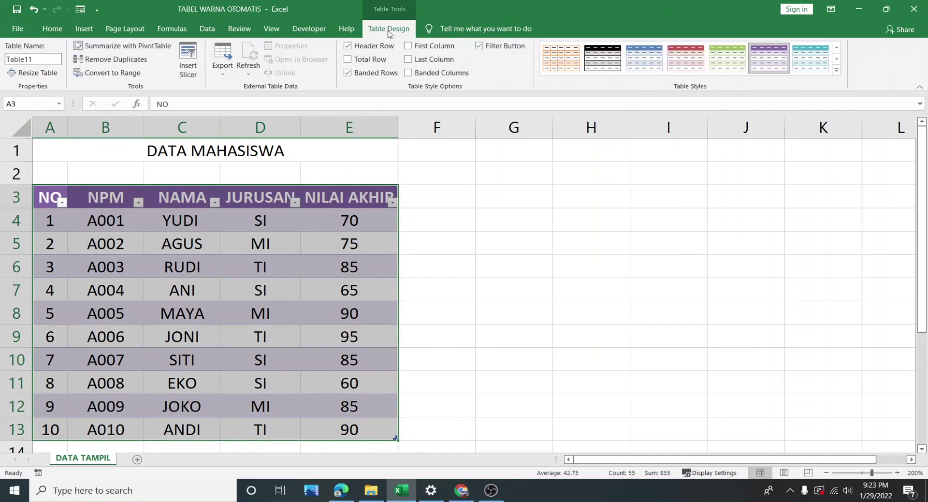
{"action": "left_click", "coordinate": [86, 204]}
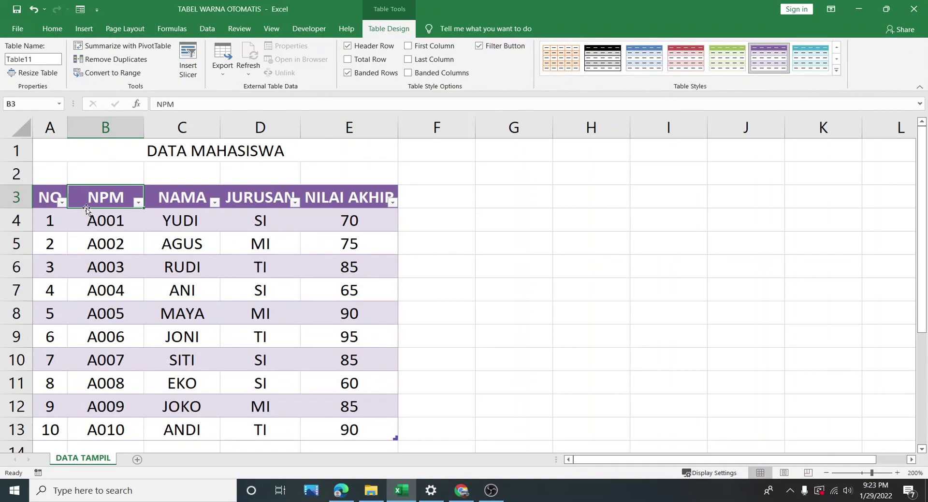
- Switch the DATA MAHASISWA table from purple to the black-header, grey-banded table style
{"action": "left_click", "coordinate": [560, 67]}
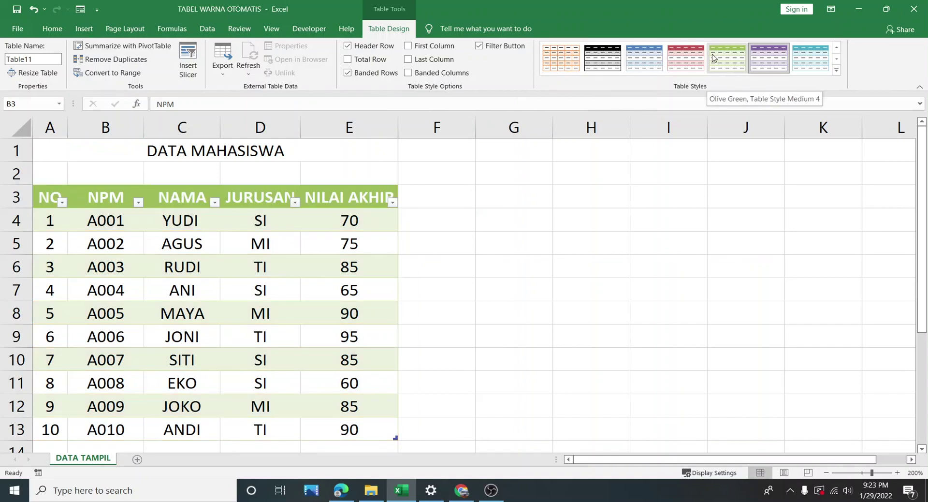
{"action": "left_click", "coordinate": [599, 55]}
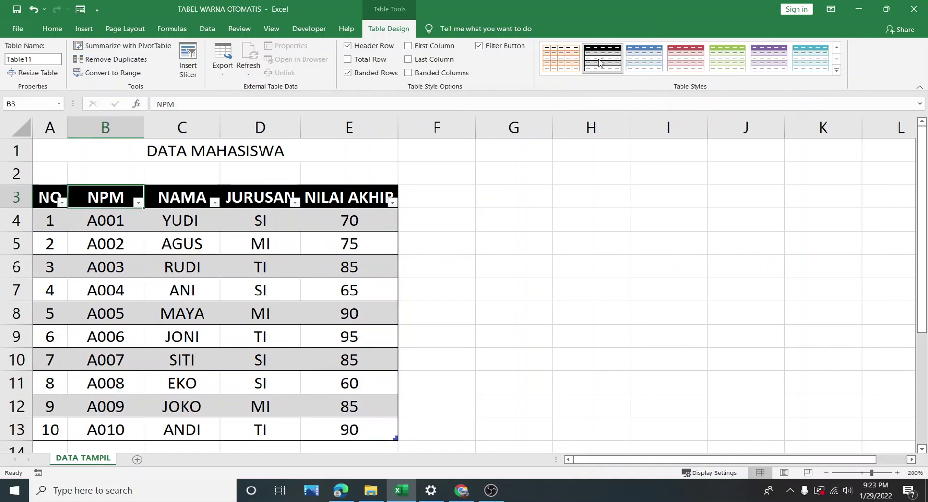
{"action": "left_click", "coordinate": [508, 213]}
{"action": "left_click_drag", "start_coordinate": [47, 199], "coordinate": [368, 428]}
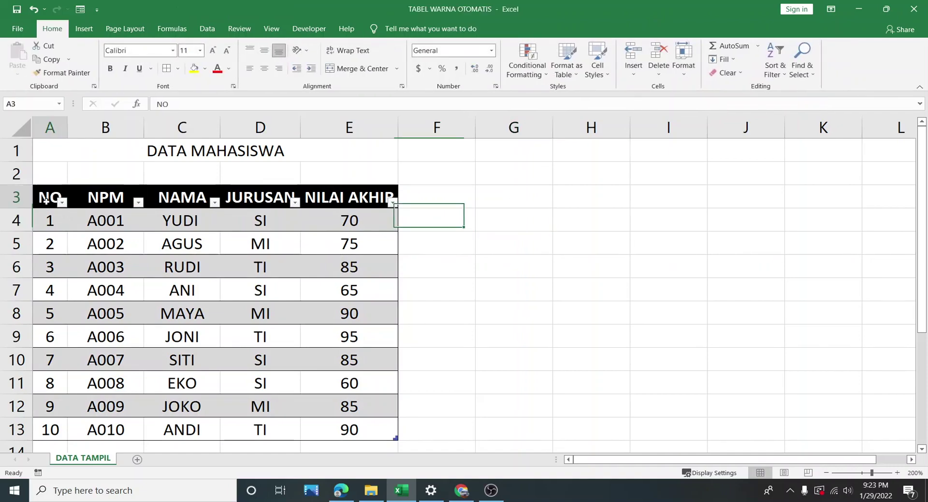
{"action": "left_click", "coordinate": [439, 314]}
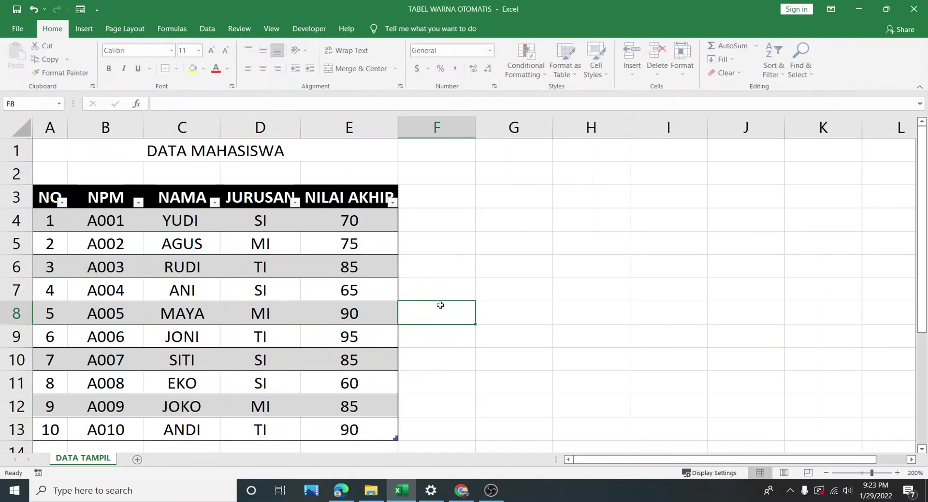
{"action": "left_click", "coordinate": [435, 236]}
{"action": "left_click", "coordinate": [385, 305]}
{"action": "left_click", "coordinate": [432, 200]}
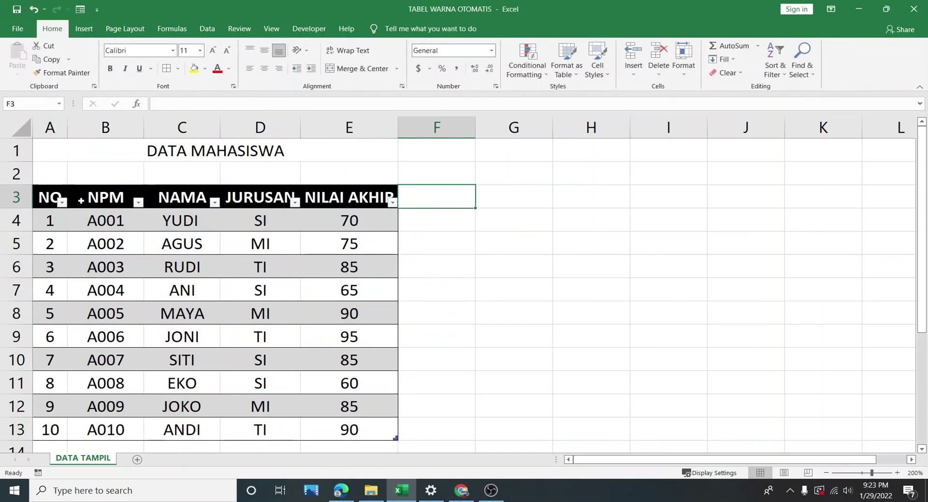
{"action": "left_click", "coordinate": [16, 195]}
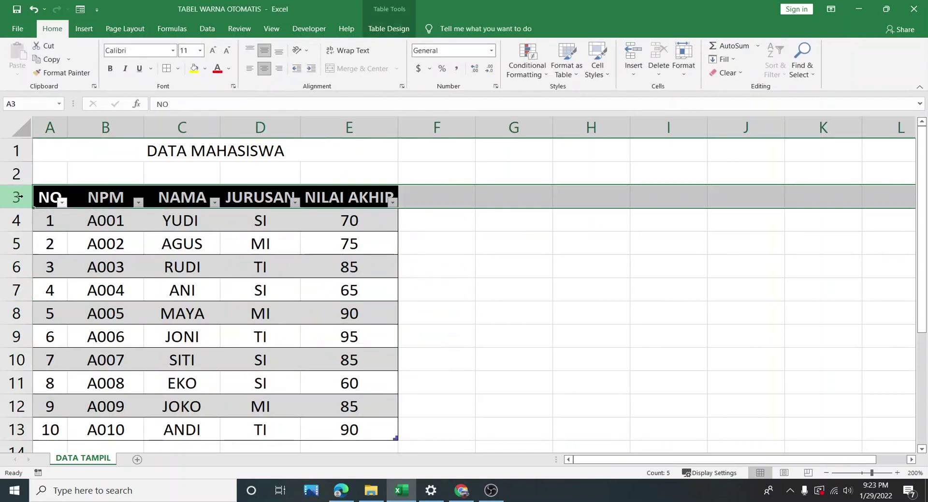
{"action": "left_click", "coordinate": [218, 285]}
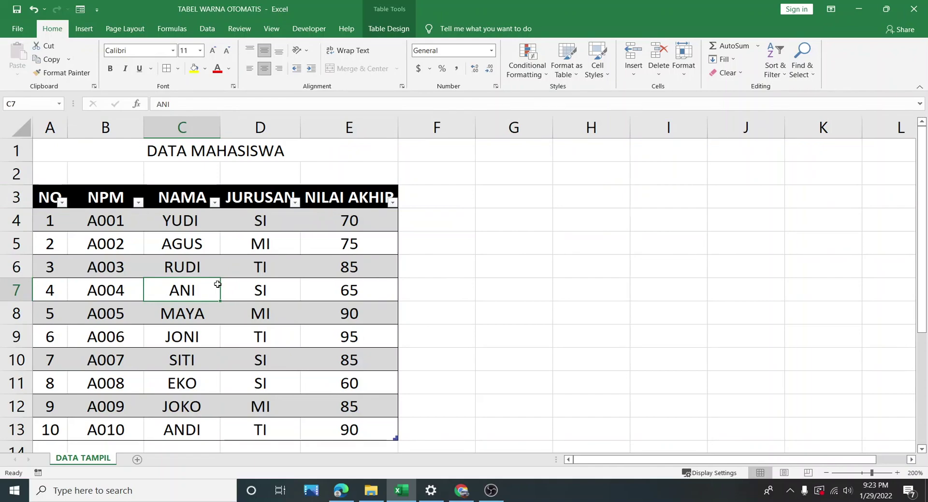
{"action": "left_click", "coordinate": [249, 250]}
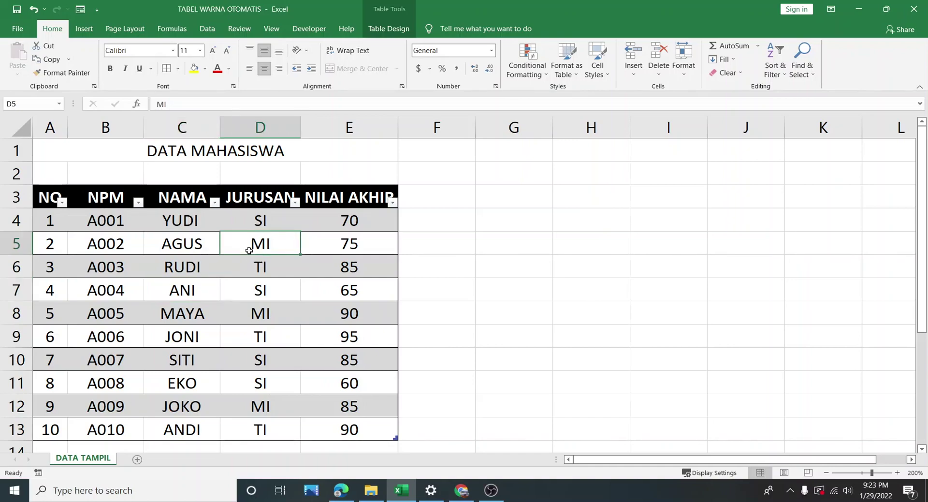
{"action": "left_click", "coordinate": [256, 223]}
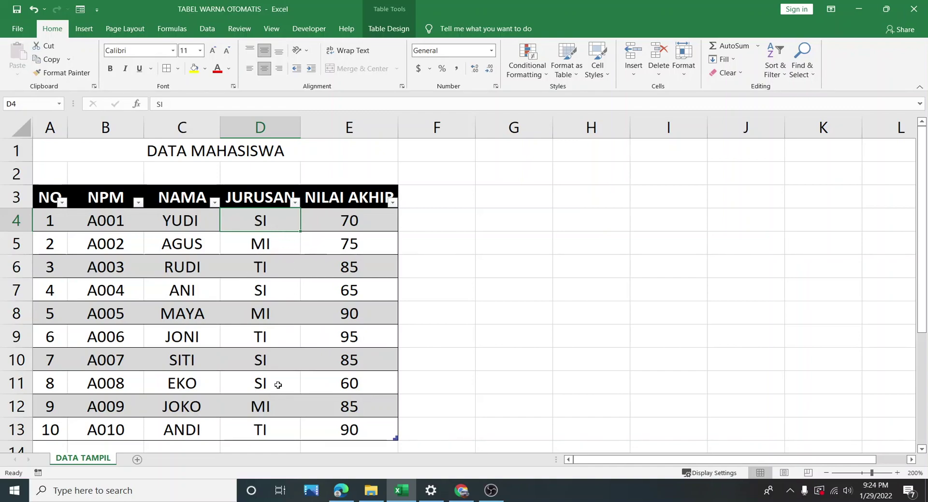
{"action": "left_click", "coordinate": [14, 196]}
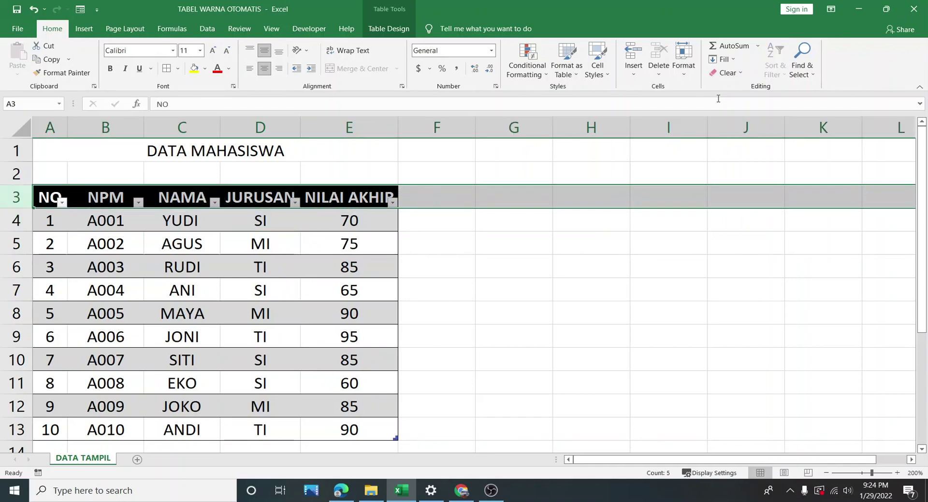
- Check the JURUSAN filter list without changes, then select a table cell and show Table Design
{"action": "left_click", "coordinate": [633, 215]}
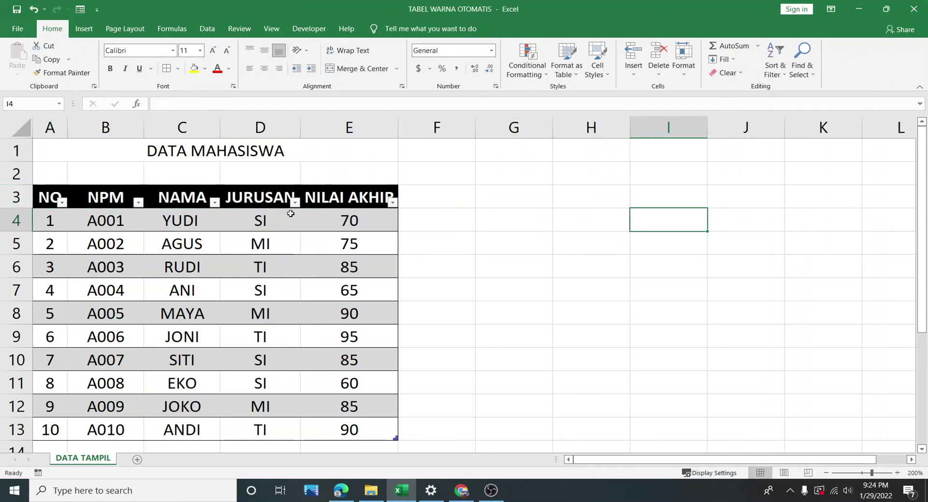
{"action": "left_click", "coordinate": [295, 202]}
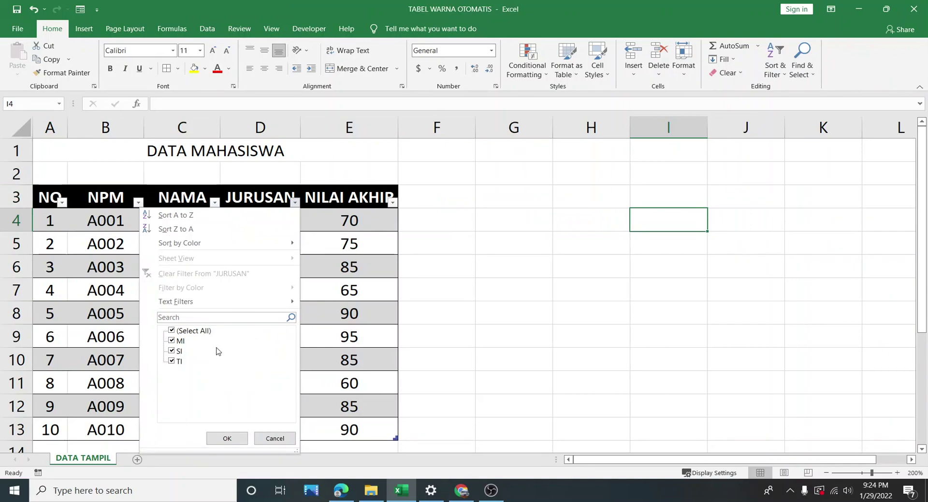
{"action": "left_click", "coordinate": [284, 442]}
{"action": "left_click", "coordinate": [321, 321]}
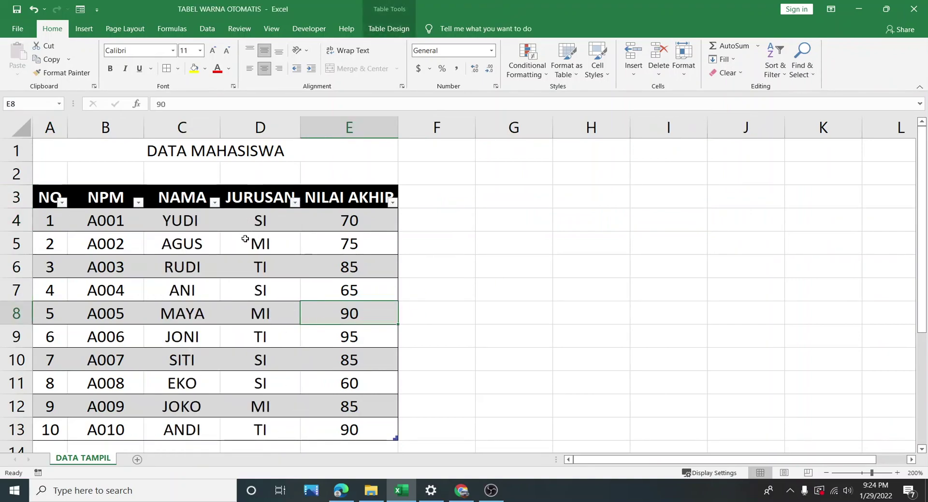
{"action": "left_click", "coordinate": [385, 29]}
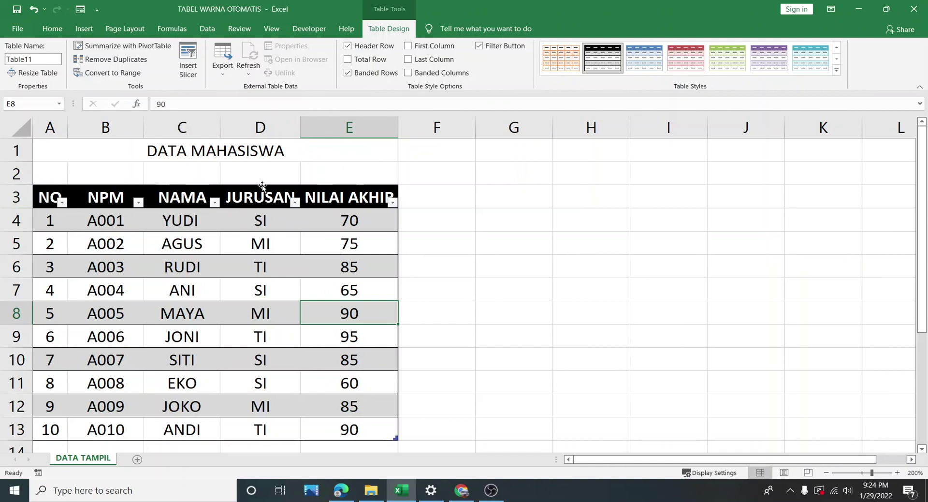
- Select the header row and toggle the table's filter arrows off through Sort & Filter
{"action": "left_click", "coordinate": [250, 198]}
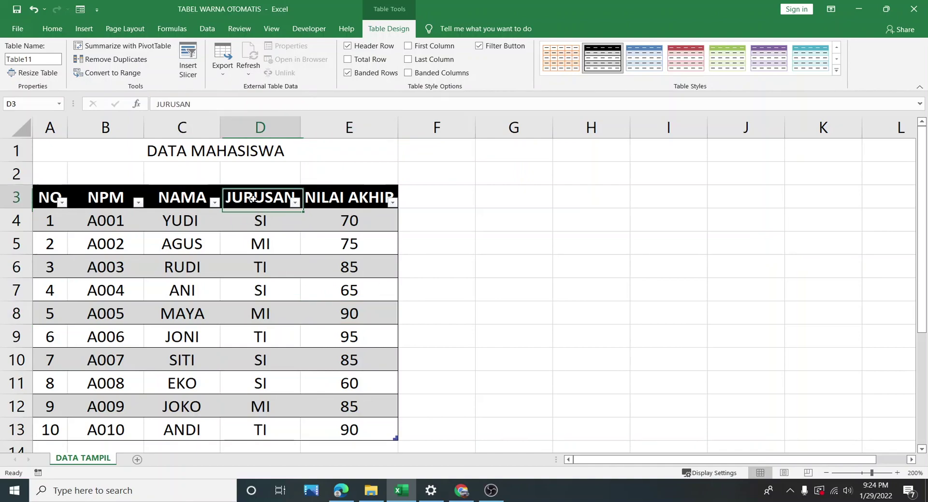
{"action": "left_click", "coordinate": [47, 195]}
{"action": "left_click_drag", "start_coordinate": [47, 195], "coordinate": [348, 197]}
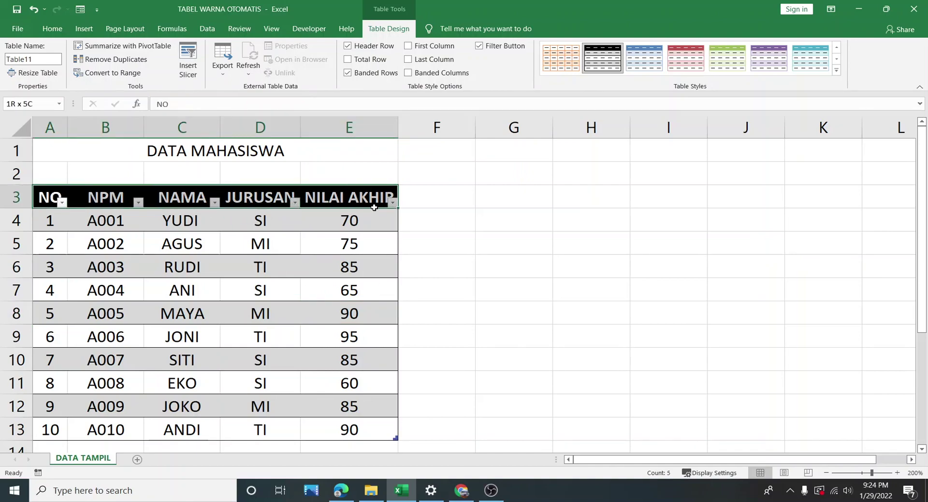
{"action": "left_click", "coordinate": [182, 220]}
{"action": "left_click", "coordinate": [19, 196]}
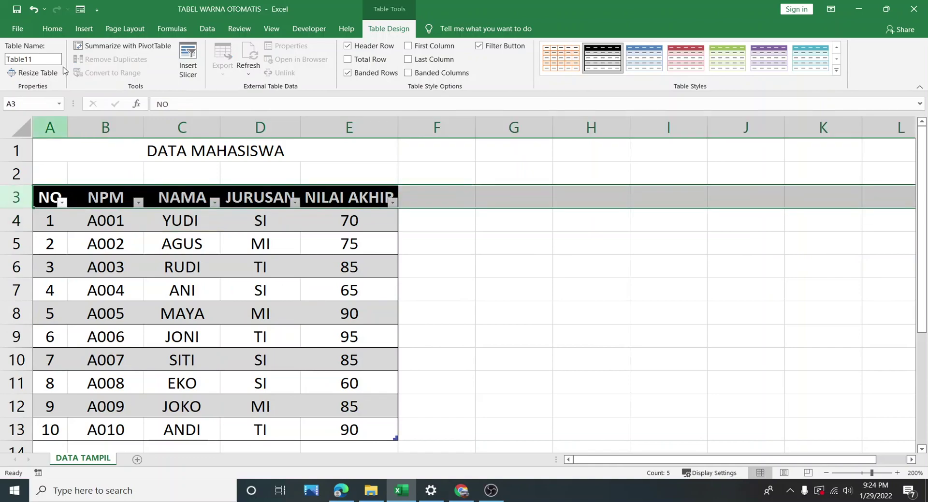
{"action": "left_click", "coordinate": [52, 29]}
{"action": "left_click", "coordinate": [292, 265]}
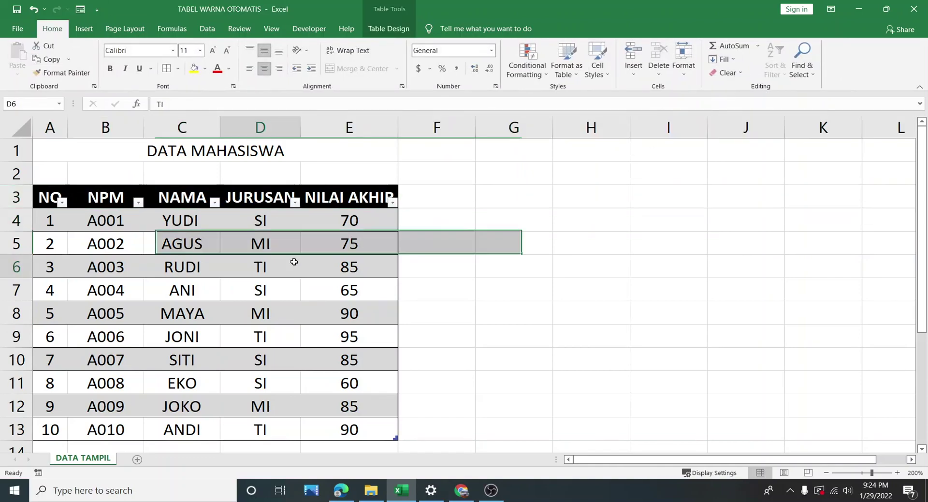
{"action": "left_click", "coordinate": [775, 66]}
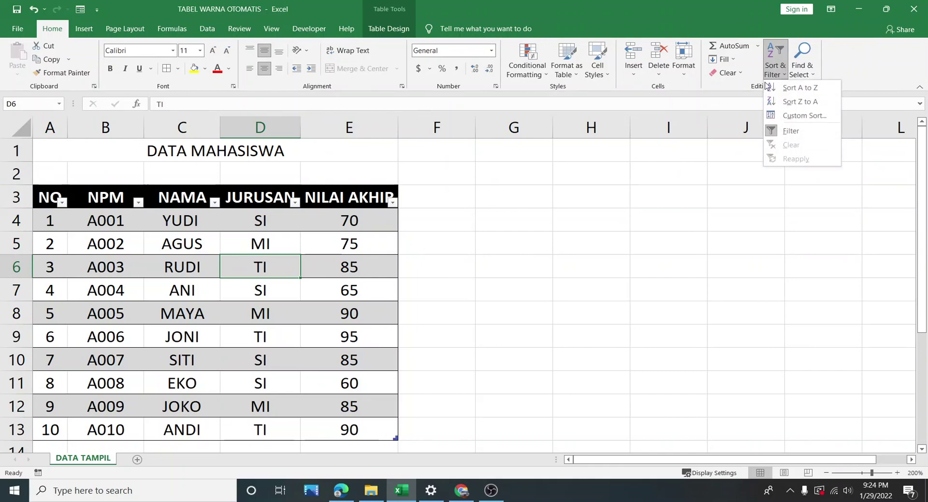
{"action": "left_click", "coordinate": [783, 129]}
- Reselect header row A3:E3 and turn the Filter dropdowns back on
{"action": "left_click", "coordinate": [436, 196]}
{"action": "left_click", "coordinate": [85, 188]}
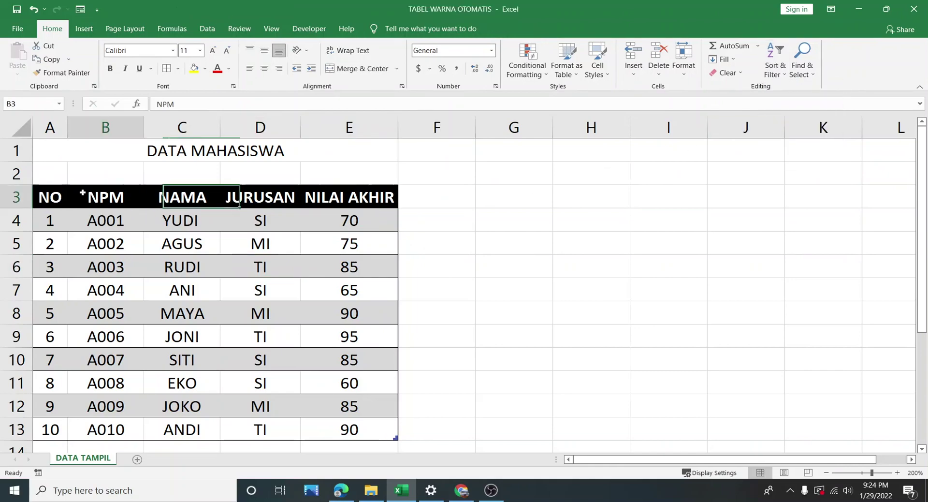
{"action": "left_click_drag", "start_coordinate": [37, 202], "coordinate": [200, 198]}
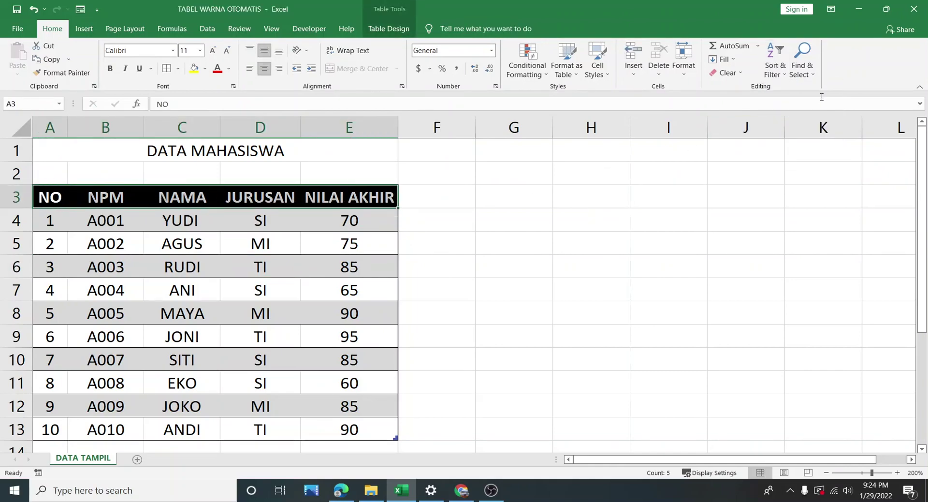
{"action": "left_click", "coordinate": [775, 65]}
{"action": "left_click", "coordinate": [783, 129]}
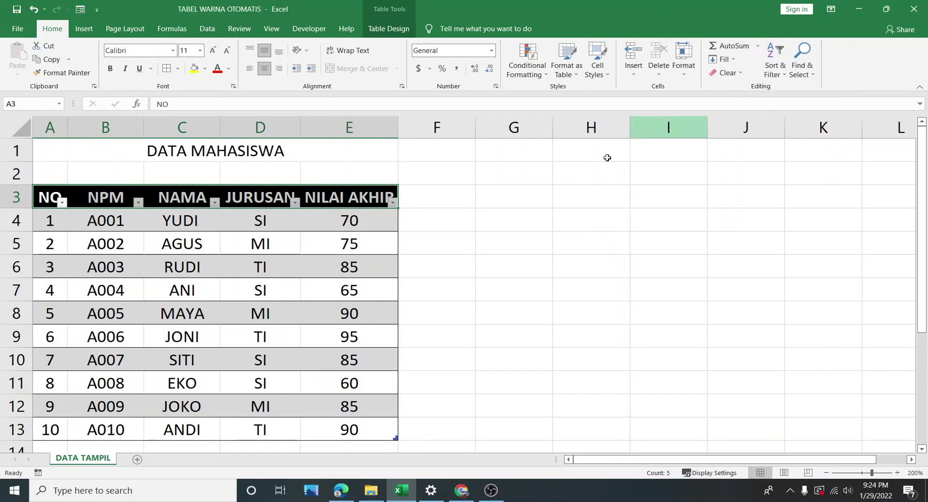
{"action": "left_click", "coordinate": [333, 220]}
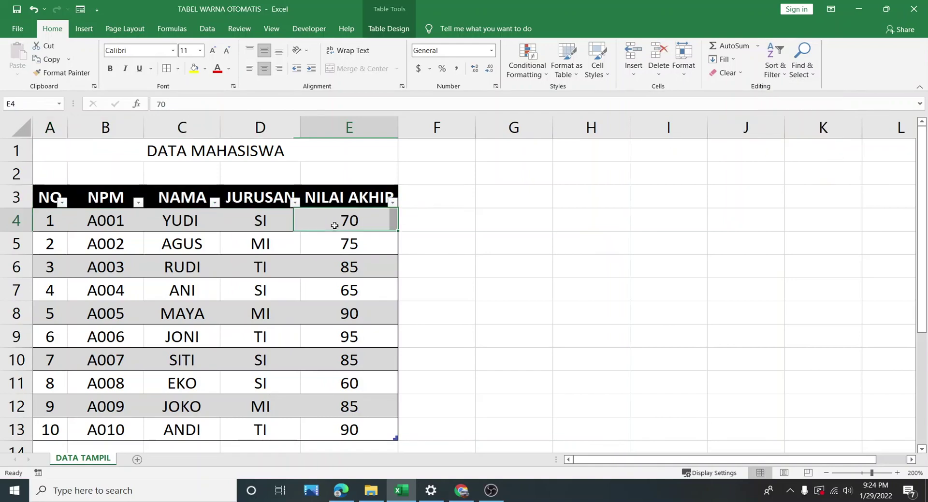
- Filter the JURUSAN column to SI only, then undo it with Ctrl+Z
{"action": "left_click", "coordinate": [295, 202]}
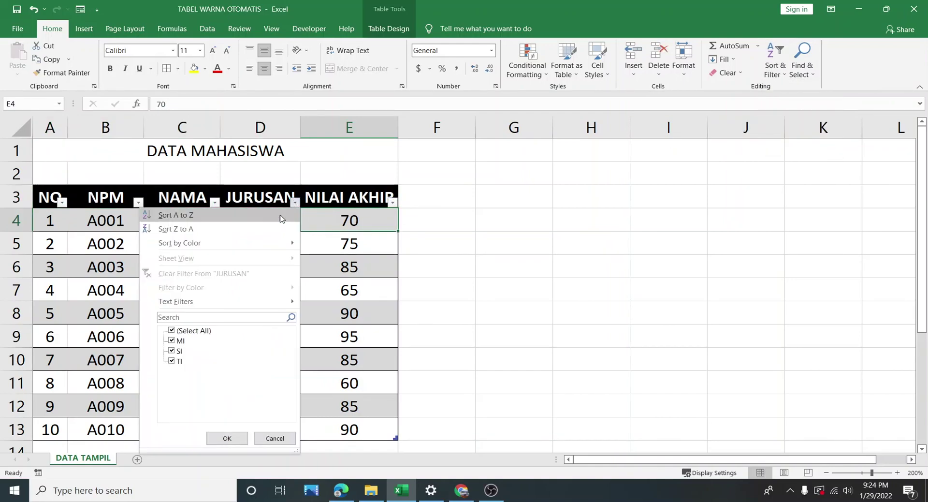
{"action": "left_click", "coordinate": [206, 333]}
{"action": "left_click", "coordinate": [183, 351]}
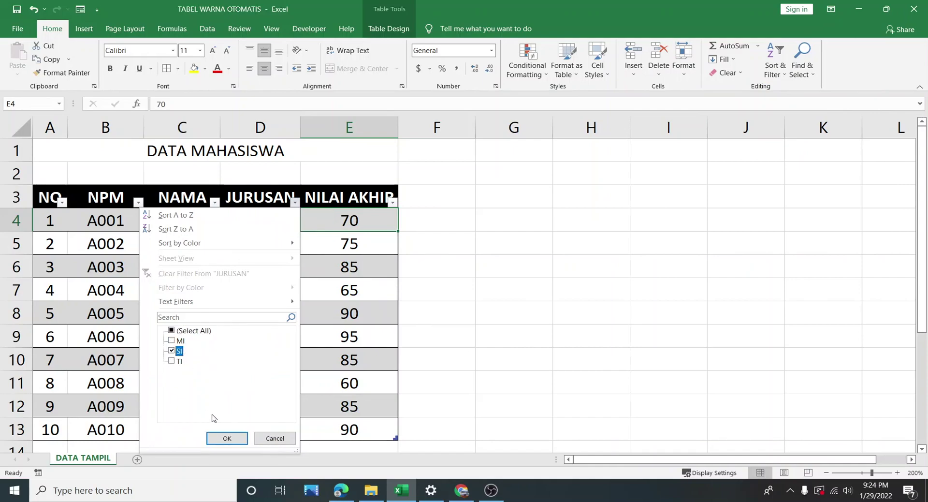
{"action": "left_click", "coordinate": [231, 438]}
{"action": "left_click", "coordinate": [338, 292]}
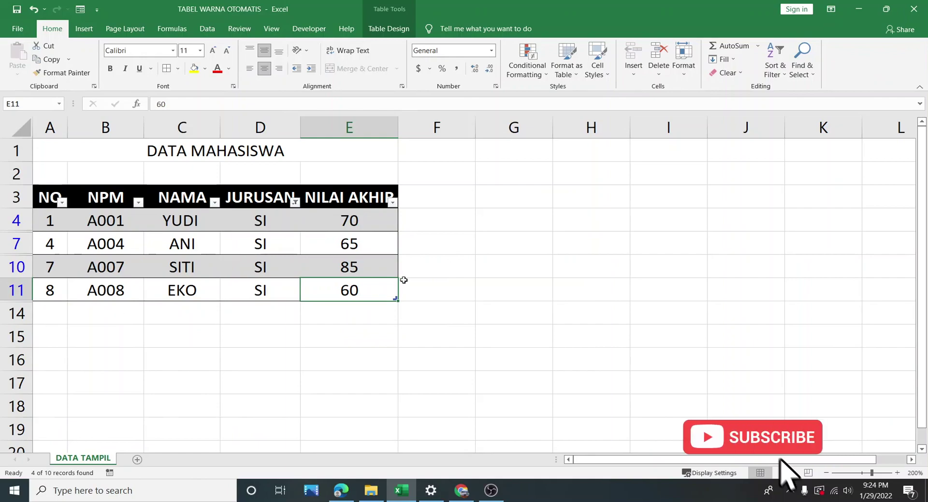
{"action": "key", "text": "ctrl+z"}
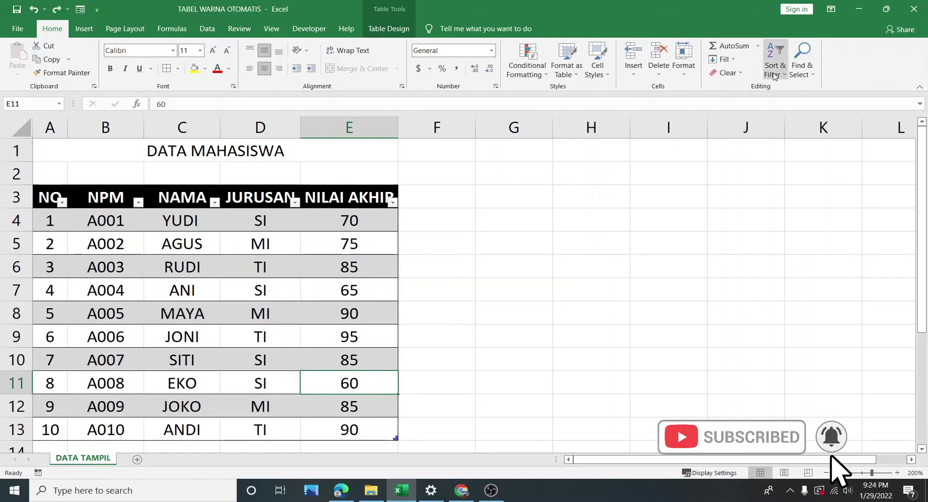
- Turn off the header filter dropdowns and show the Table Design options from cell A3
{"action": "left_click", "coordinate": [783, 72]}
{"action": "left_click", "coordinate": [791, 129]}
{"action": "left_click", "coordinate": [557, 273]}
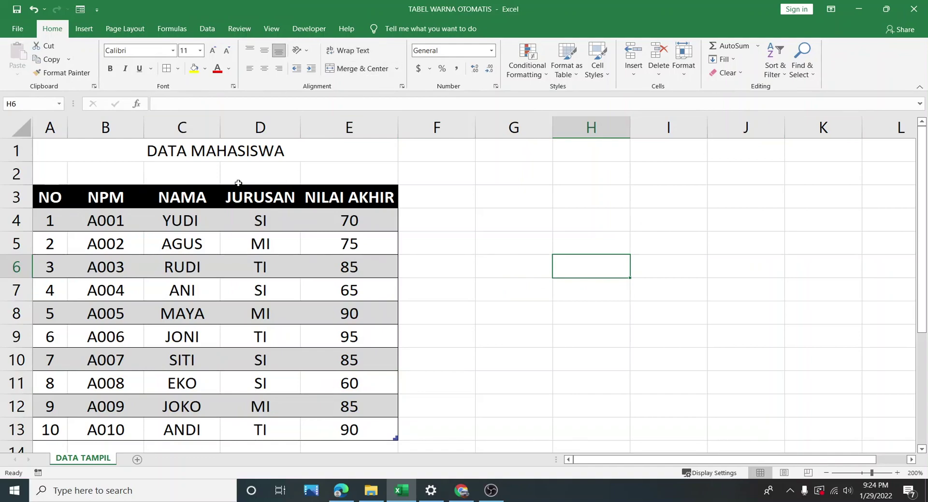
{"action": "left_click", "coordinate": [228, 202]}
{"action": "left_click", "coordinate": [49, 197]}
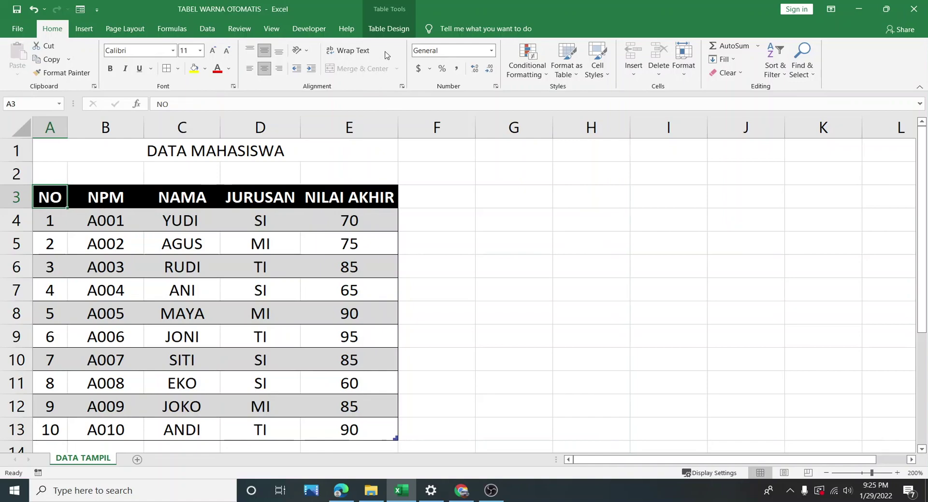
{"action": "left_click", "coordinate": [400, 33]}
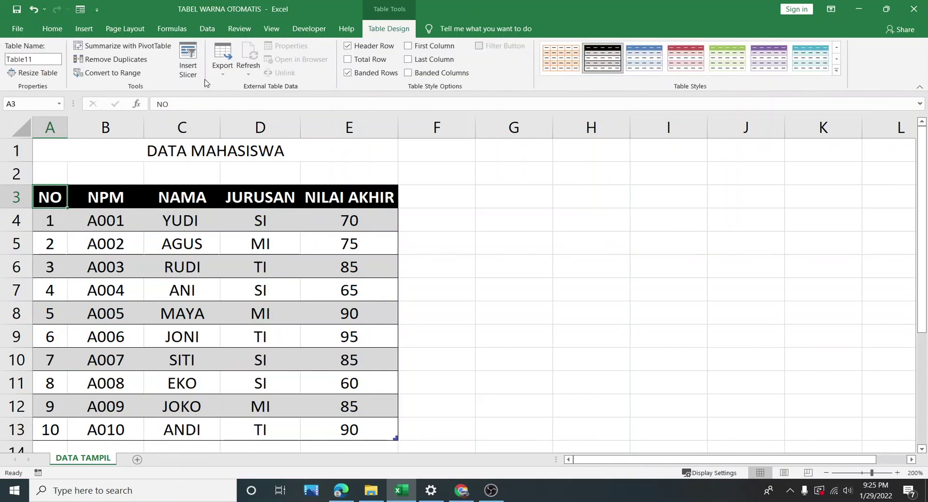
- Insert a slicer on the JURUSAN field, producing MI, SI and TI buttons
{"action": "left_click", "coordinate": [195, 71]}
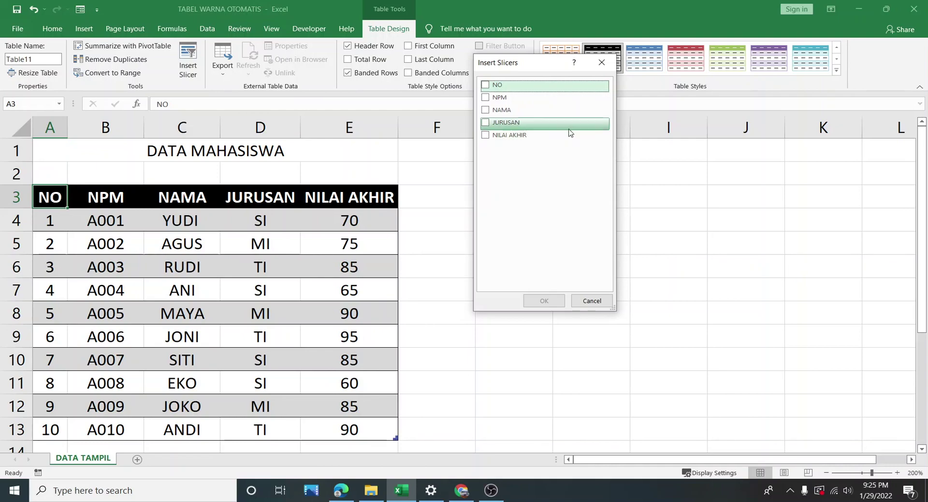
{"action": "left_click", "coordinate": [486, 124]}
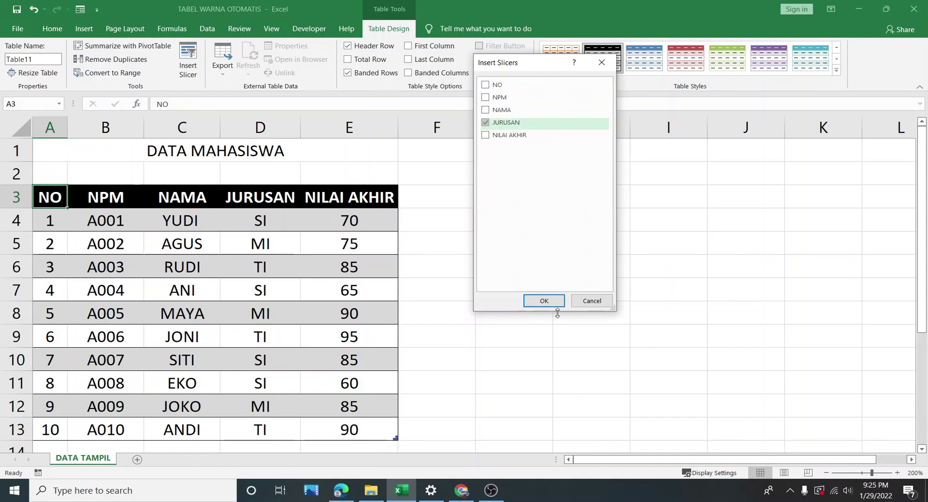
{"action": "left_click", "coordinate": [549, 301]}
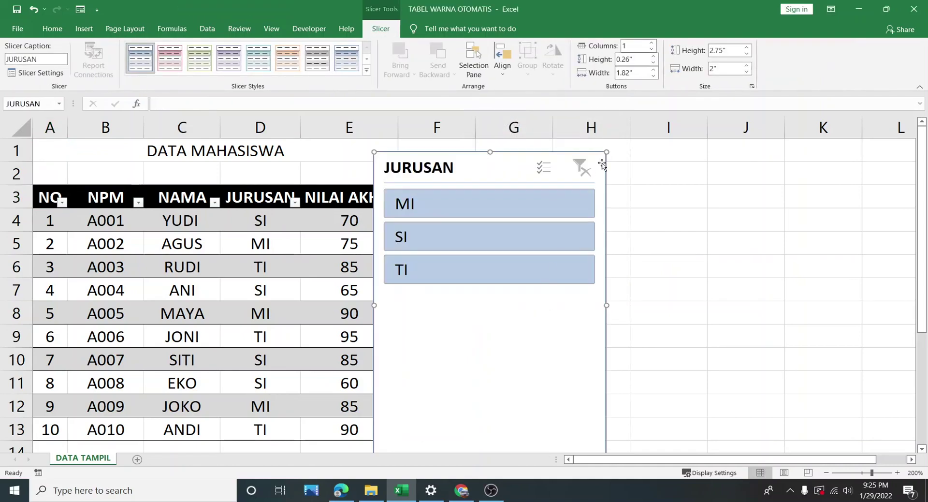
- Shrink the slicer beside columns G–H and, with Multi-Select, filter to SI and TI
{"action": "left_click_drag", "start_coordinate": [606, 151], "coordinate": [554, 248]}
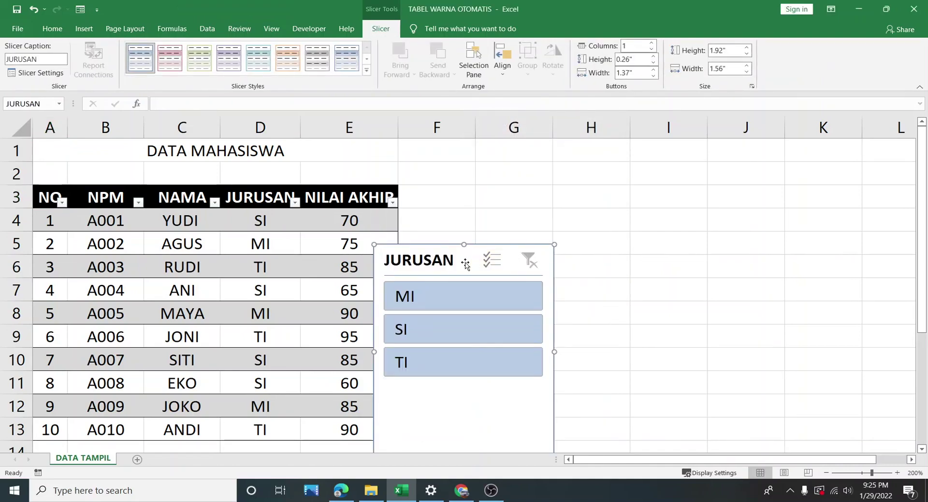
{"action": "mouse_move", "coordinate": [486, 259]}
{"action": "left_mouse_down"}
{"action": "mouse_move", "coordinate": [579, 176]}
{"action": "mouse_move", "coordinate": [581, 186]}
{"action": "left_mouse_up"}
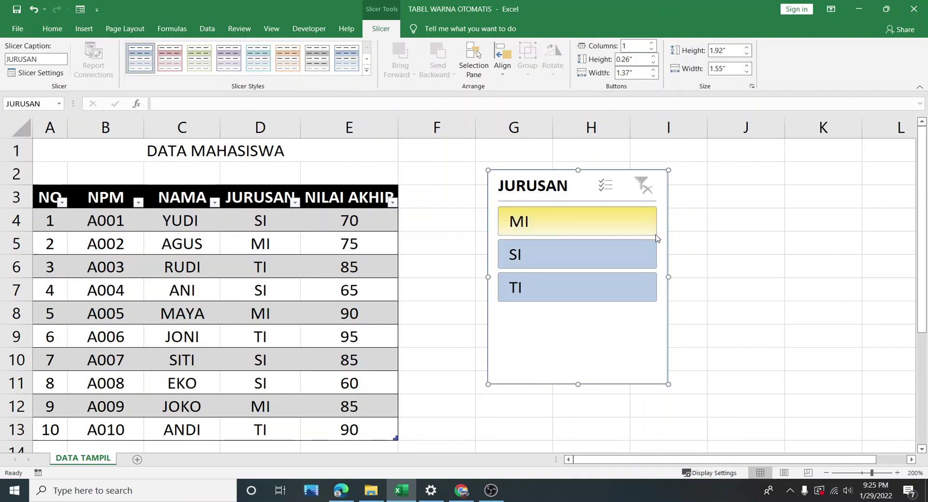
{"action": "left_click", "coordinate": [564, 225]}
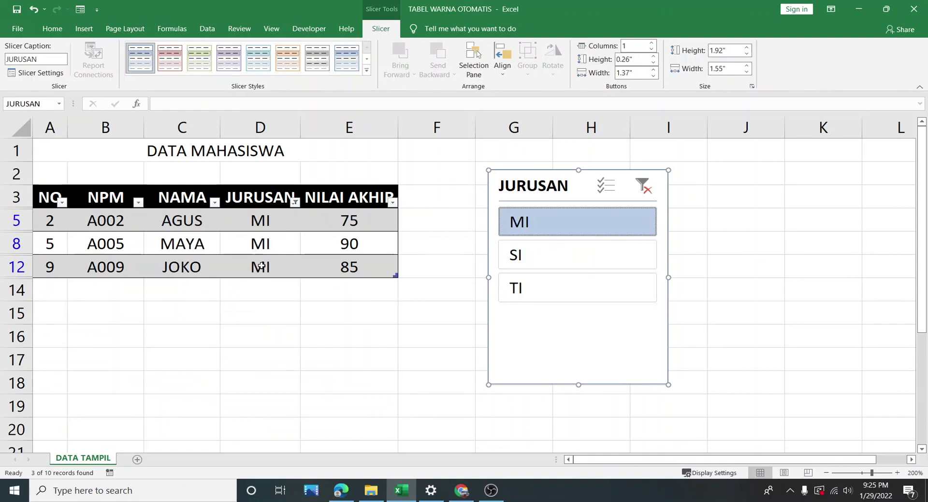
{"action": "left_click", "coordinate": [553, 257]}
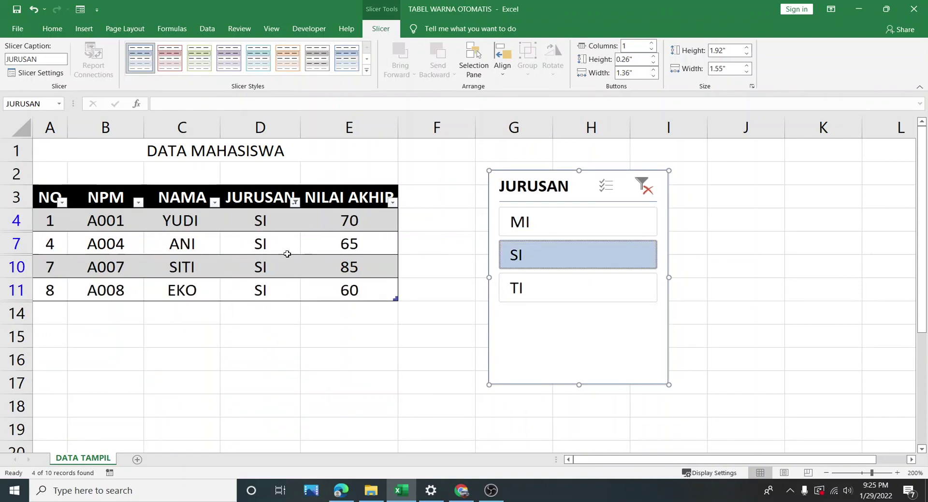
{"action": "left_click", "coordinate": [534, 286]}
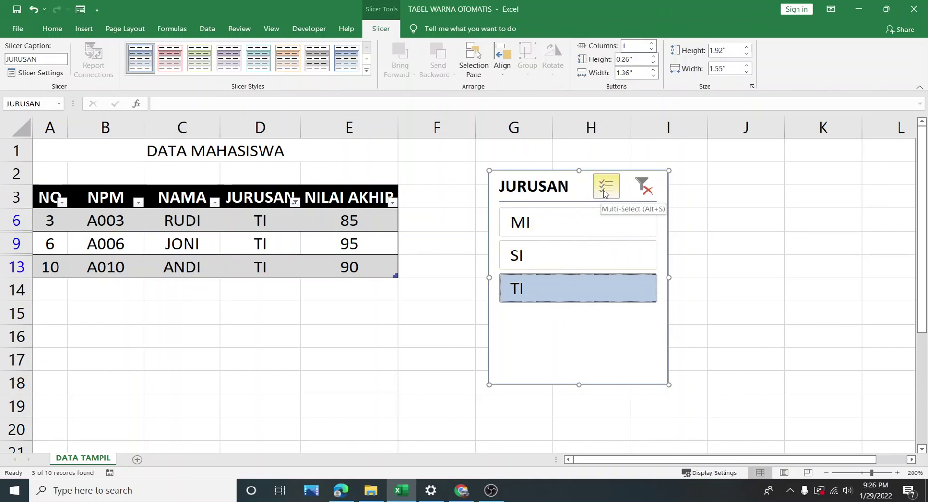
{"action": "left_click", "coordinate": [605, 191]}
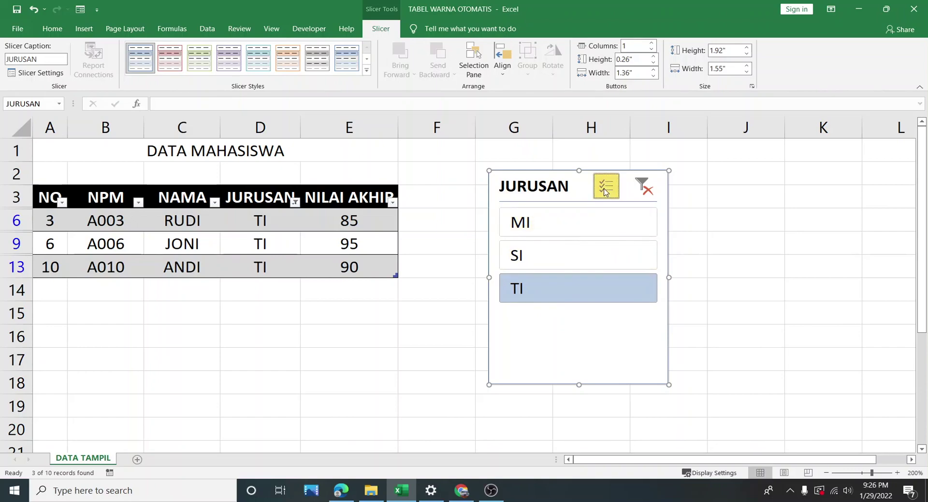
{"action": "left_click", "coordinate": [545, 254]}
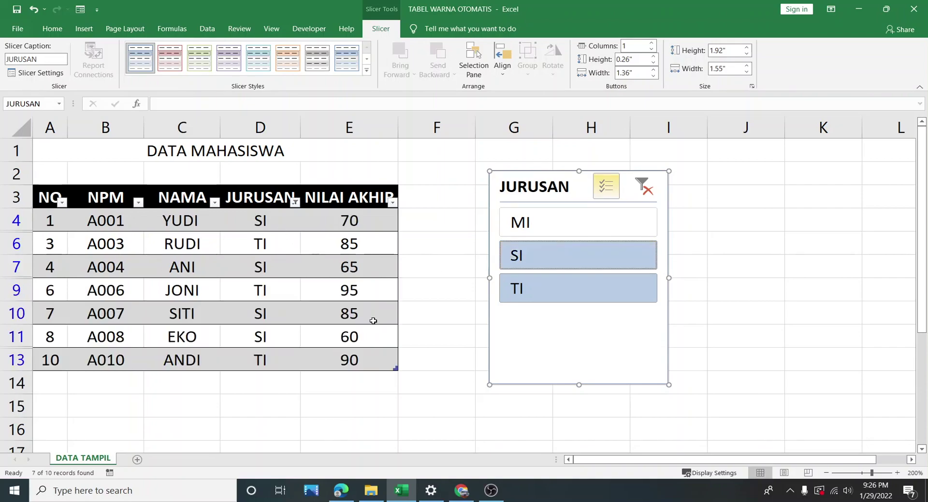